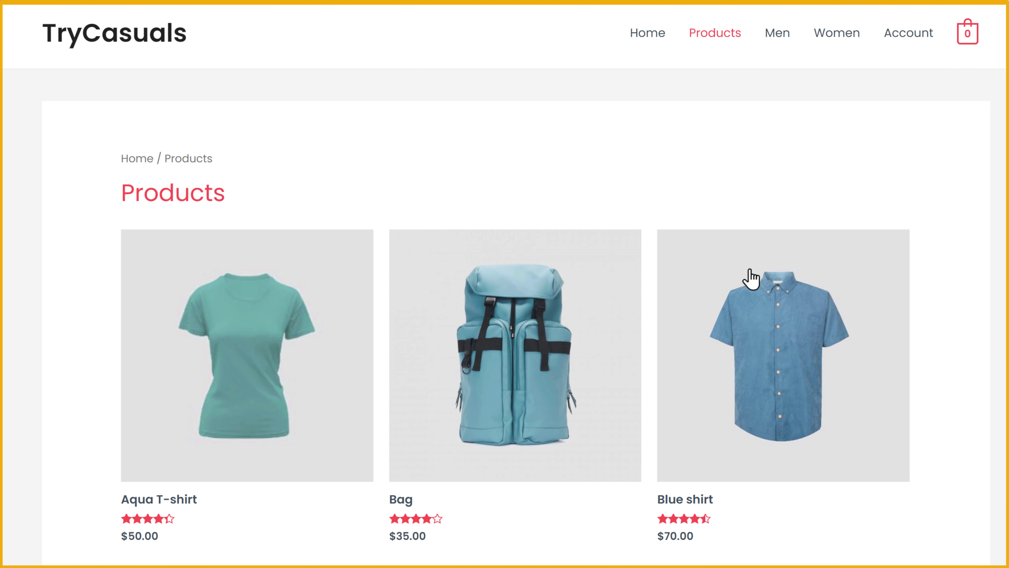
- Open the Blue shirt product page in the store and scroll through its default layout
click(777, 396)
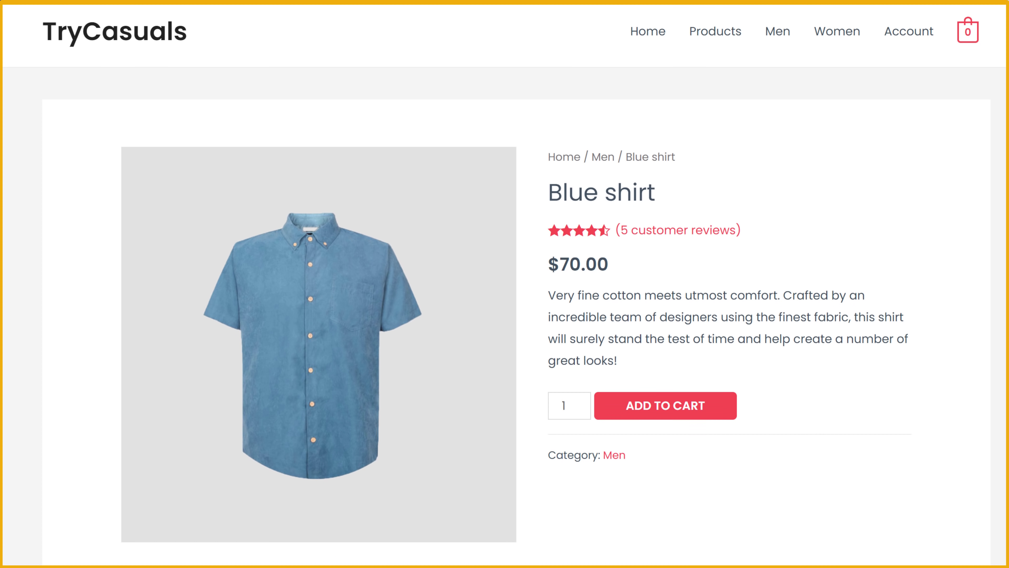
scroll(777, 395, down, 10)
scroll(311, 418, up, 10)
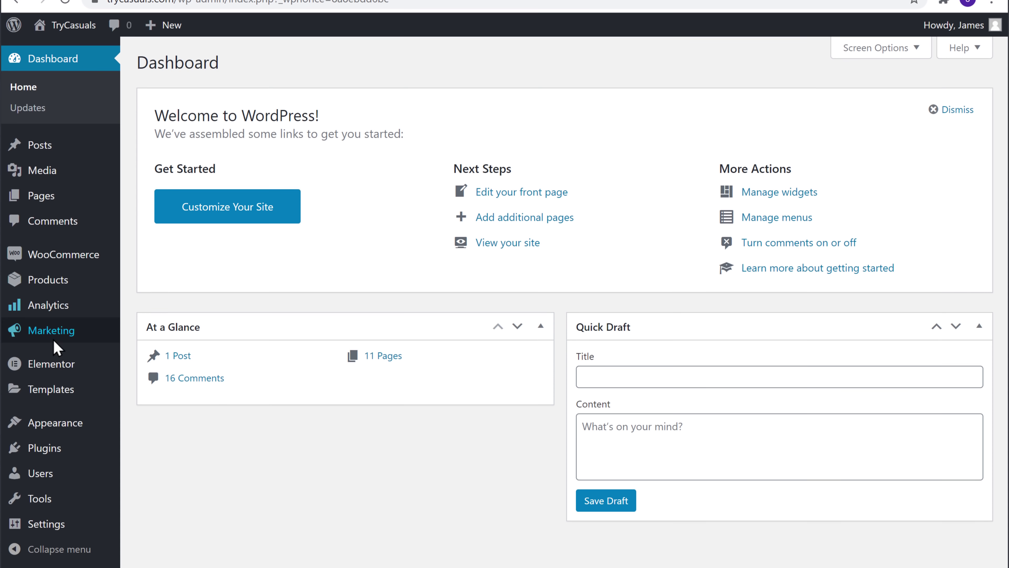
- Start a new Elementor template from Templates > Add New with type Single Product
mouse_move(51, 437)
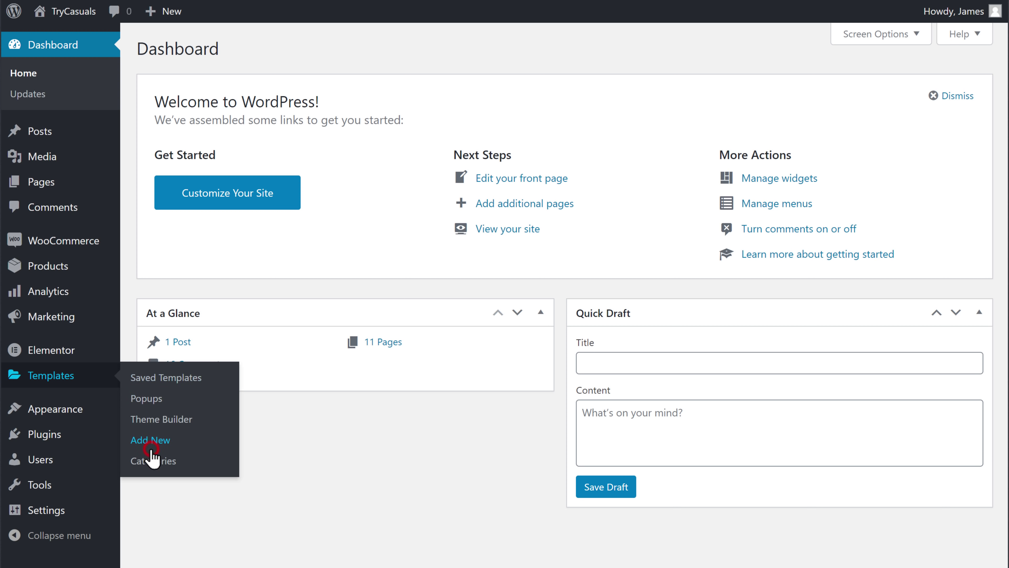
click(150, 441)
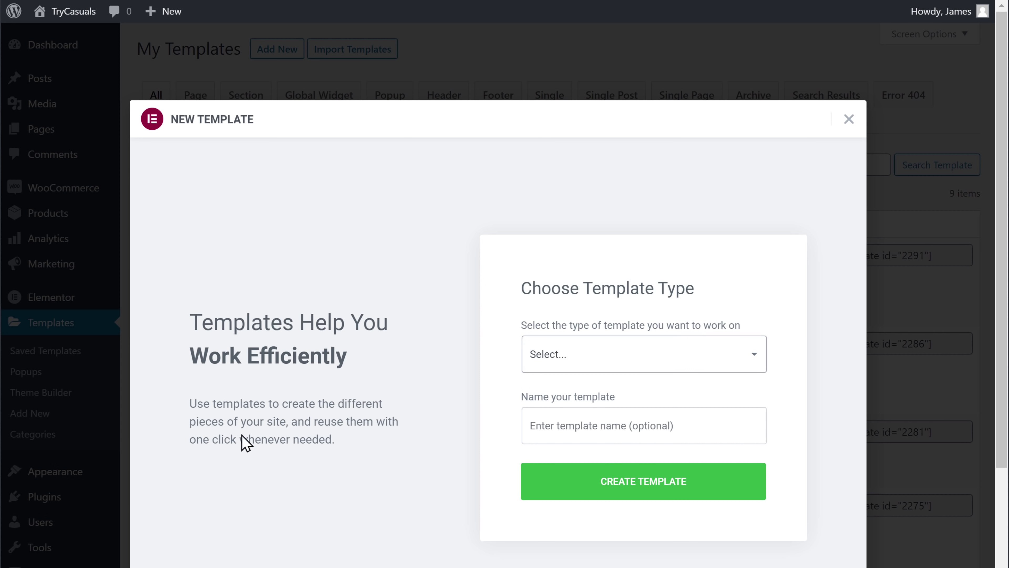
click(619, 359)
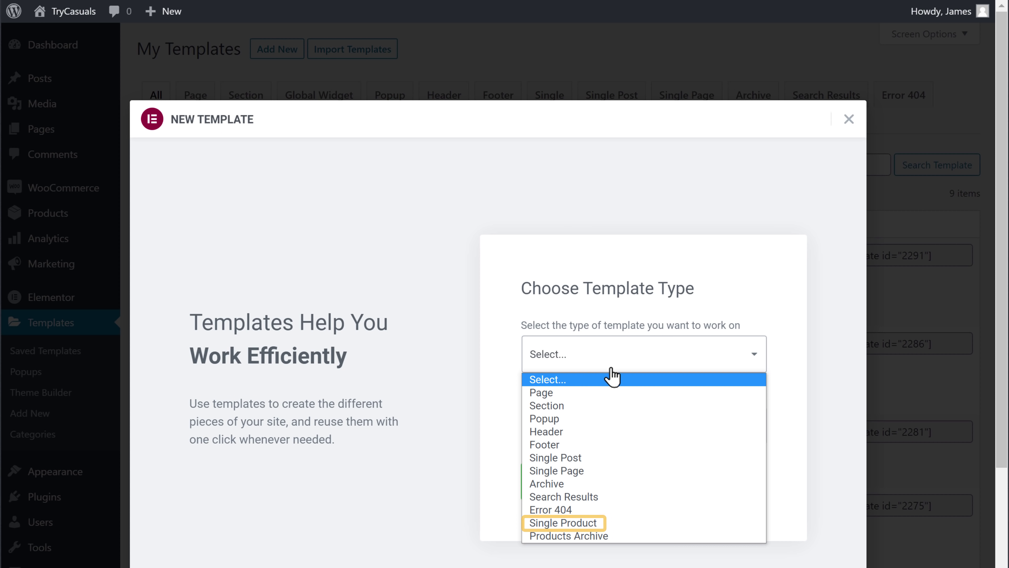
click(564, 527)
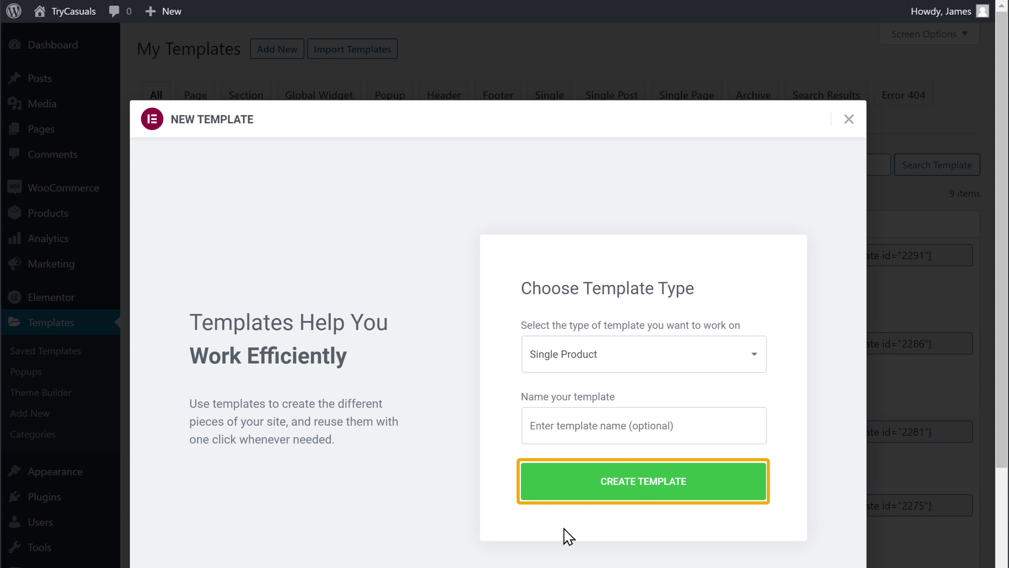
- Create the template and insert the Dark Chocolate Double Trouble library design after previewing it
click(643, 495)
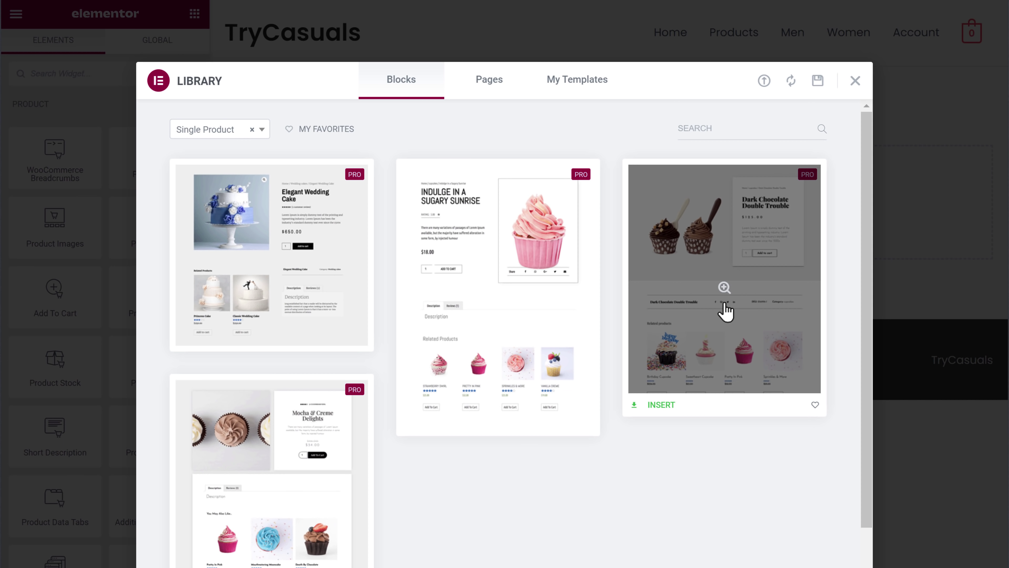
click(724, 240)
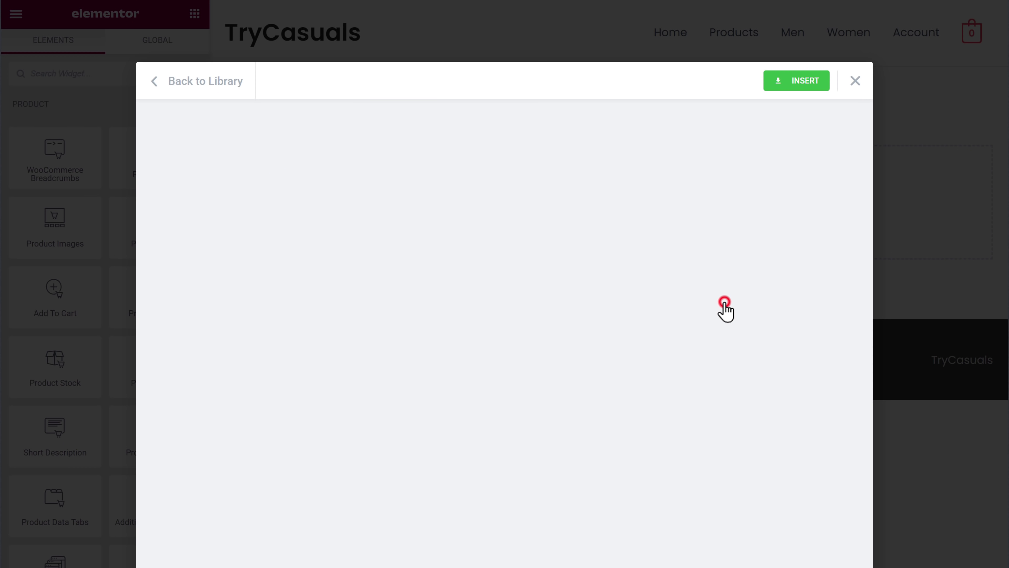
scroll(725, 312, down, 10)
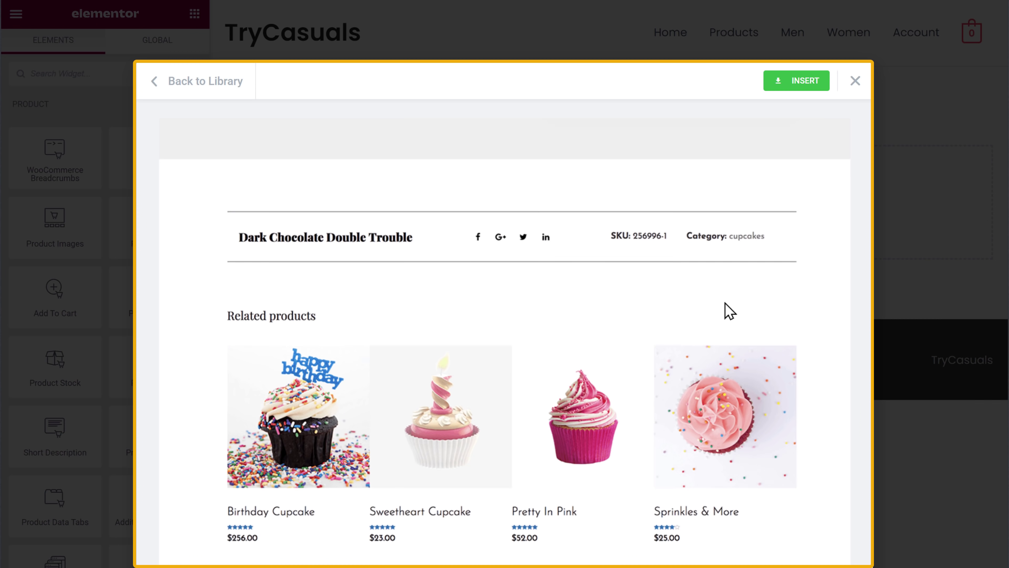
scroll(729, 311, up, 10)
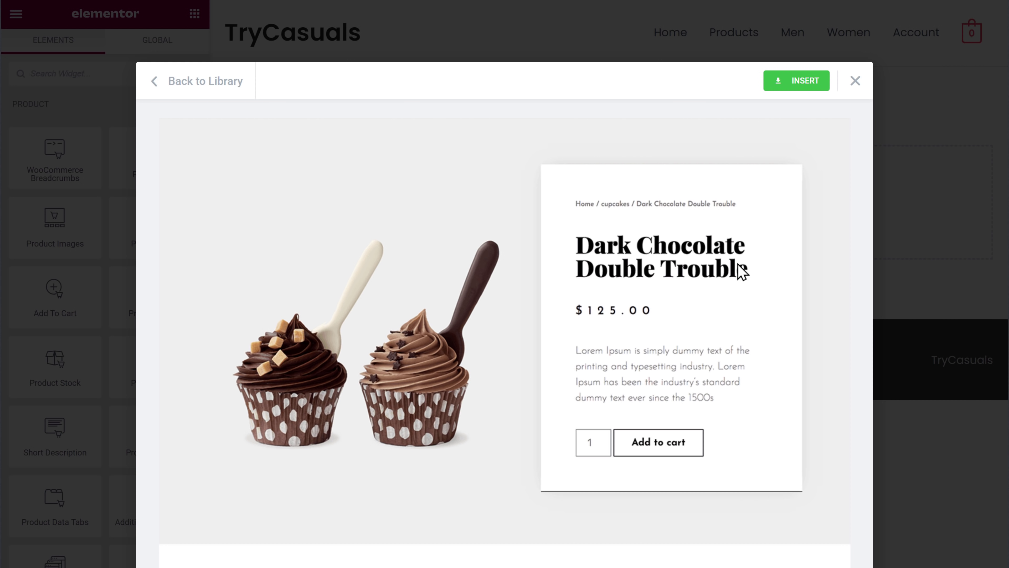
click(796, 84)
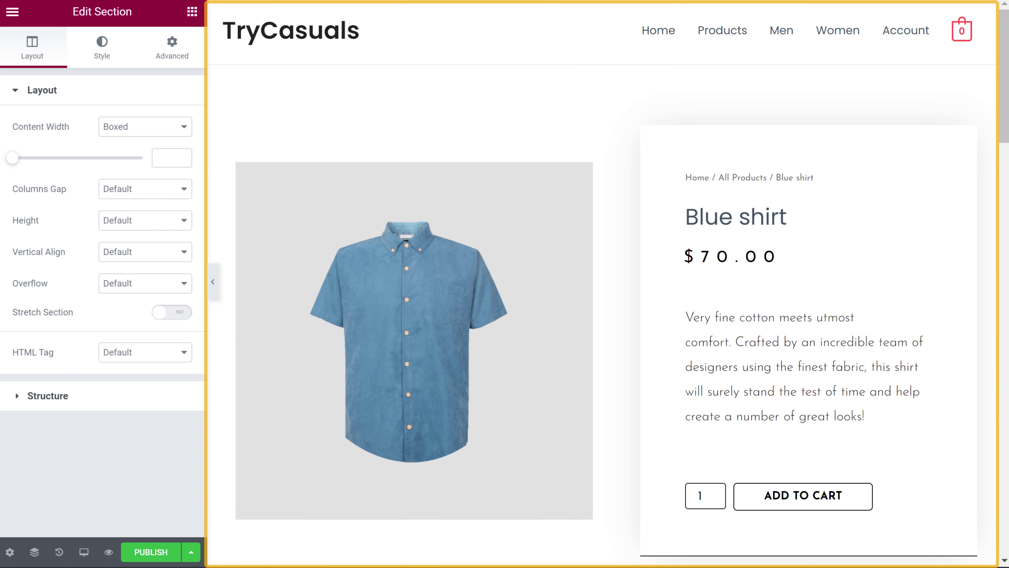
- Review the Blue shirt in the new layout and bring up Publish Settings
scroll(608, 283, down, 10)
scroll(603, 284, down, 15)
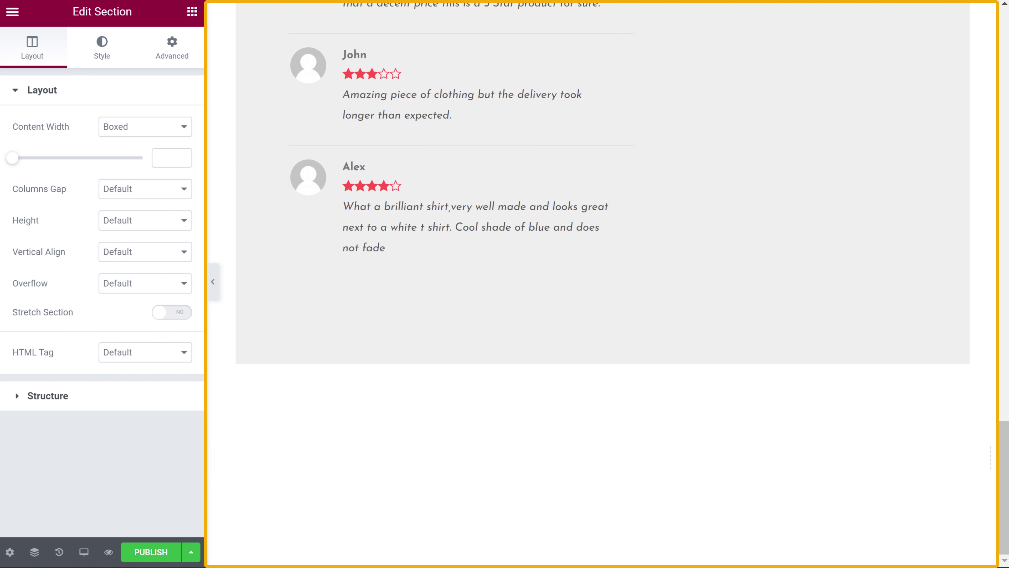
scroll(603, 283, up, 15)
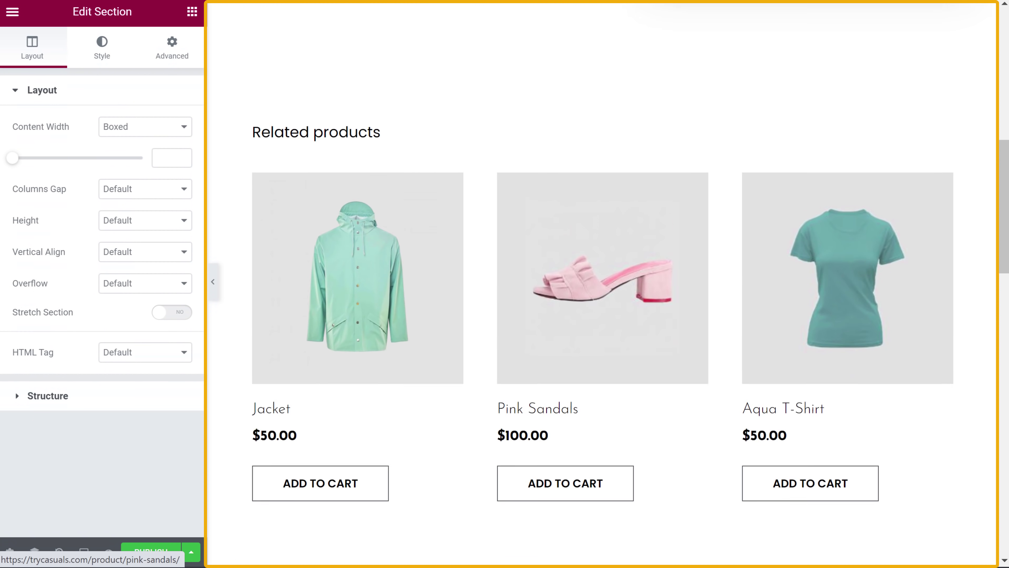
scroll(603, 283, up, 10)
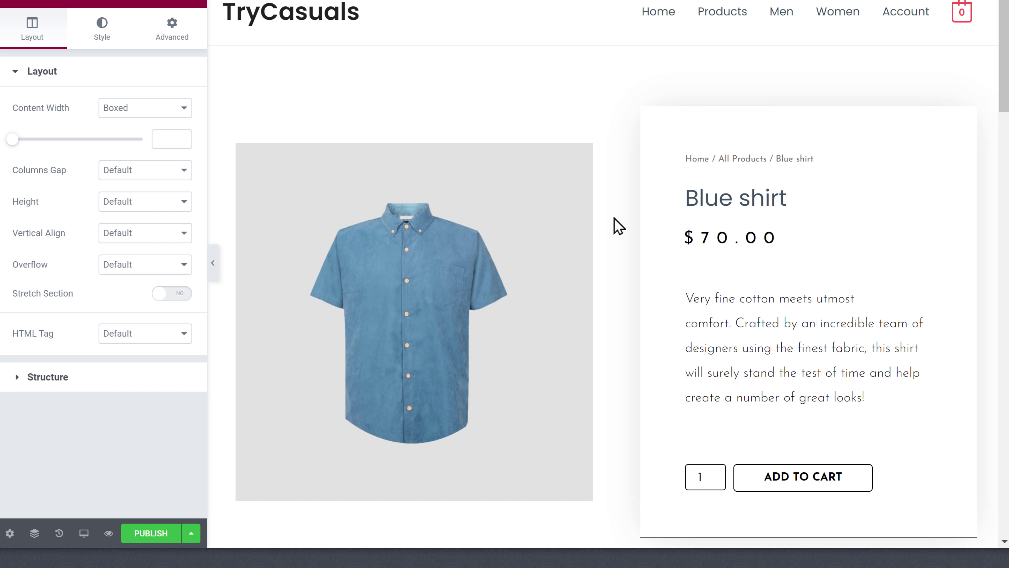
click(151, 539)
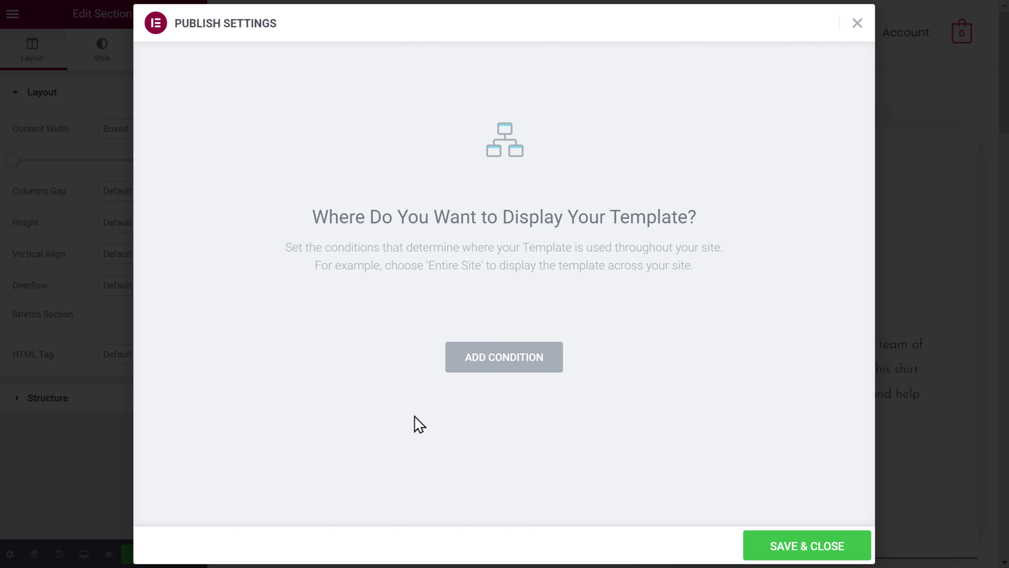
- Add an Include Products display condition and save it to publish the template
click(508, 364)
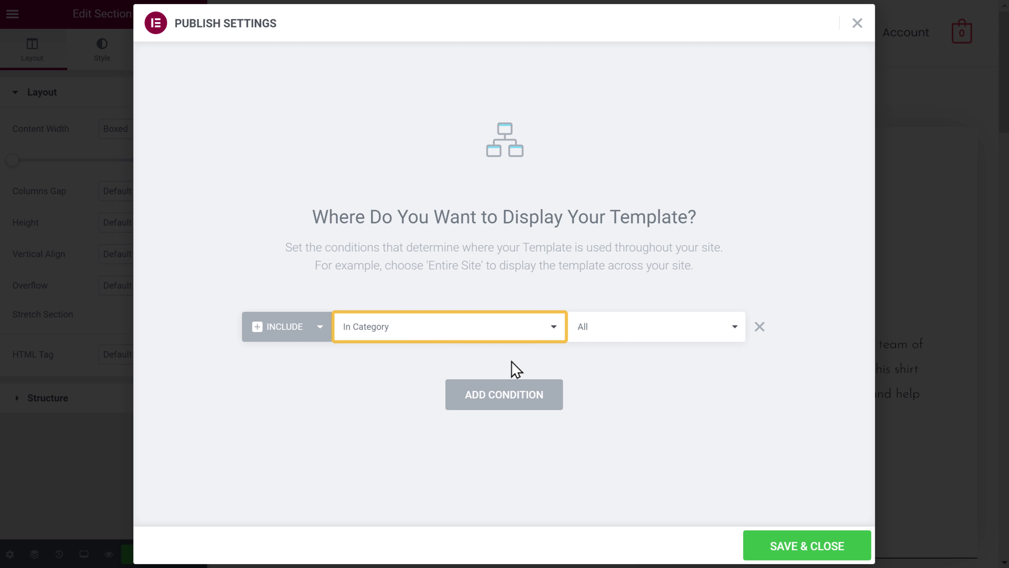
click(554, 327)
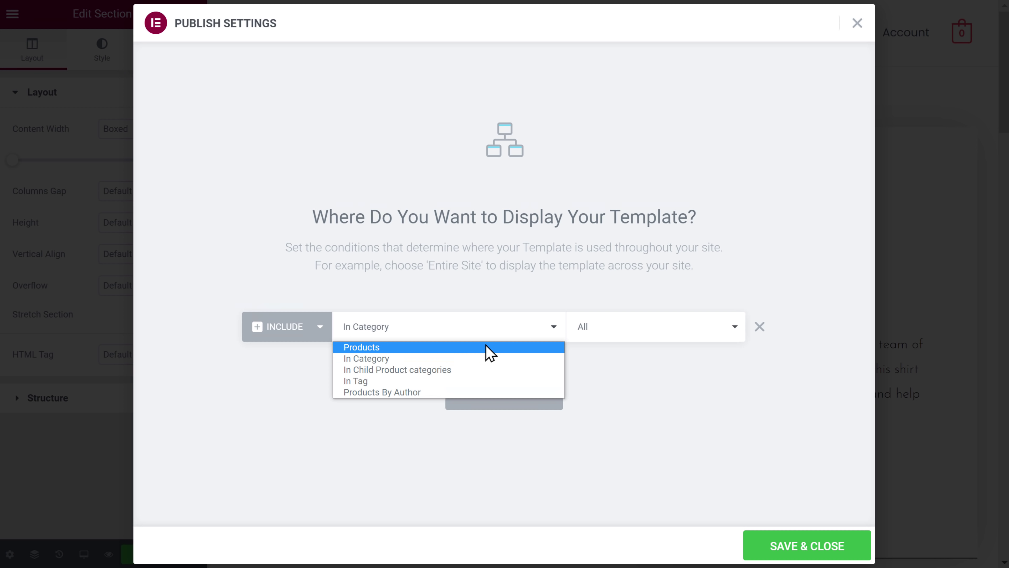
click(451, 348)
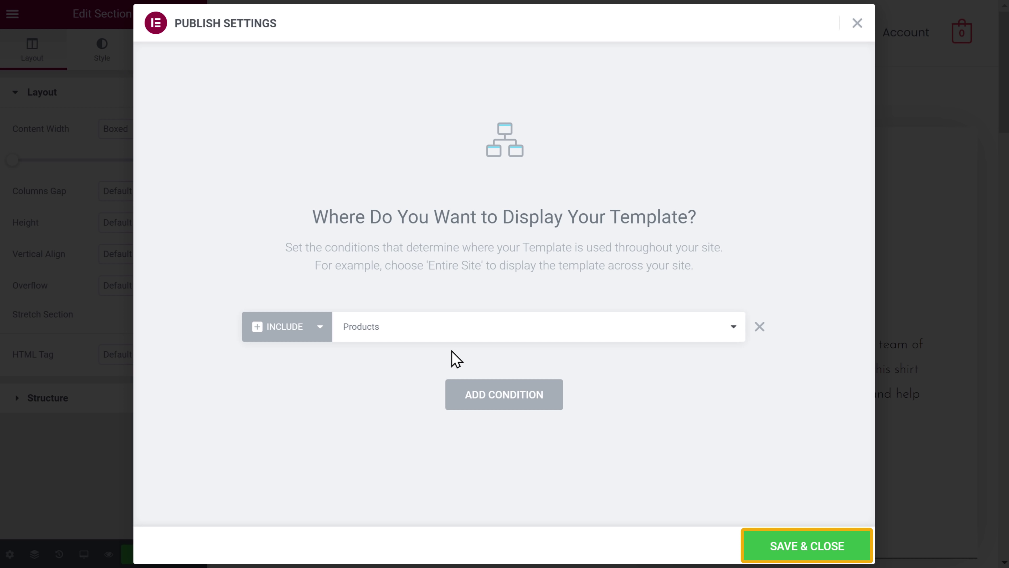
click(802, 545)
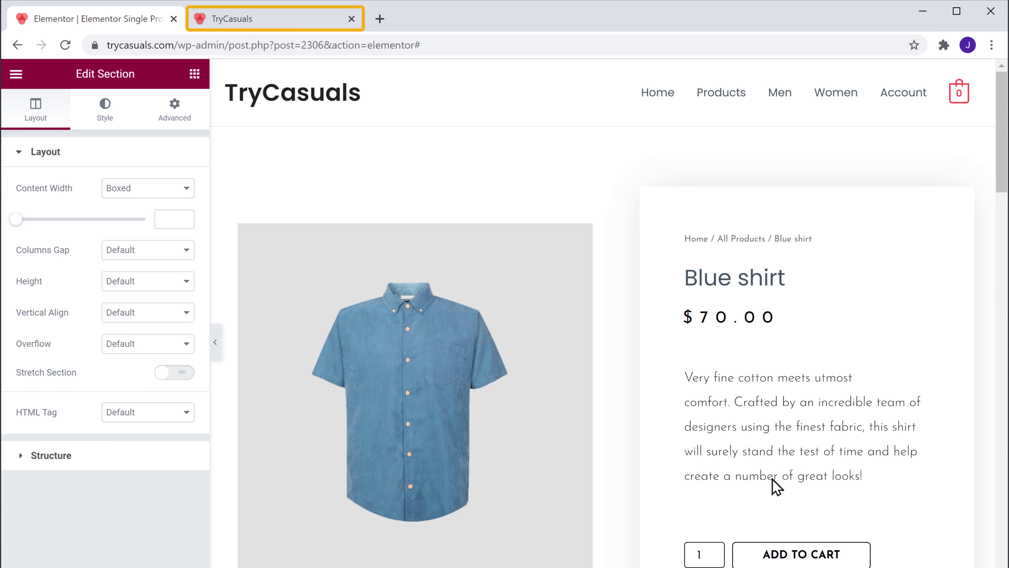
- On the live site, open the Blue shirt from the Products page and review it
click(266, 31)
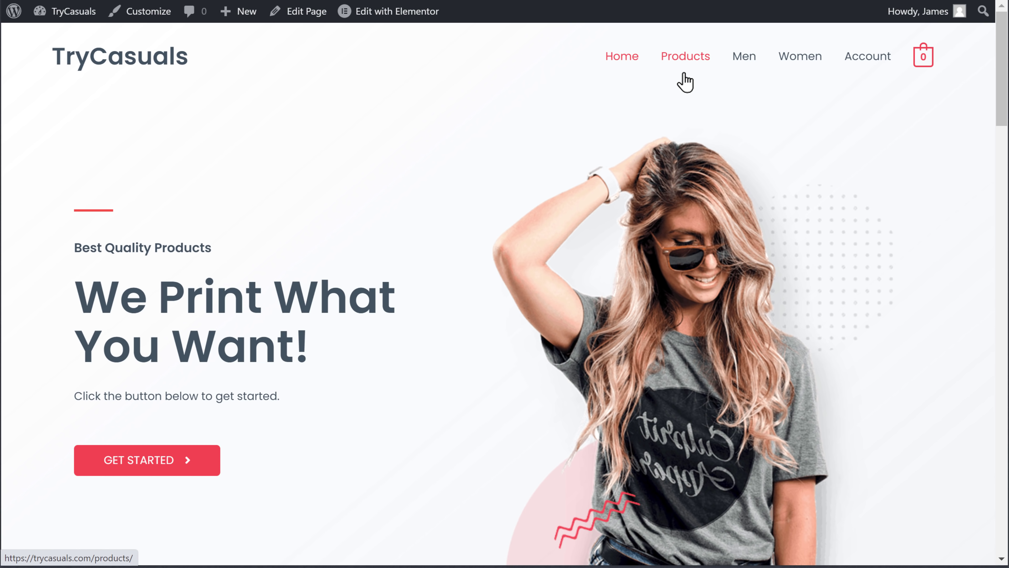
click(685, 78)
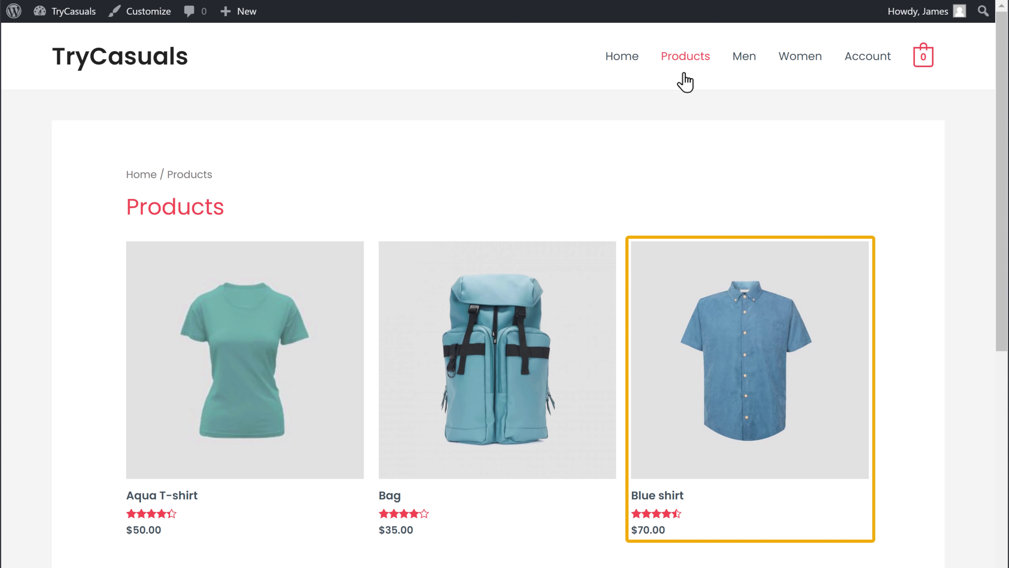
click(743, 399)
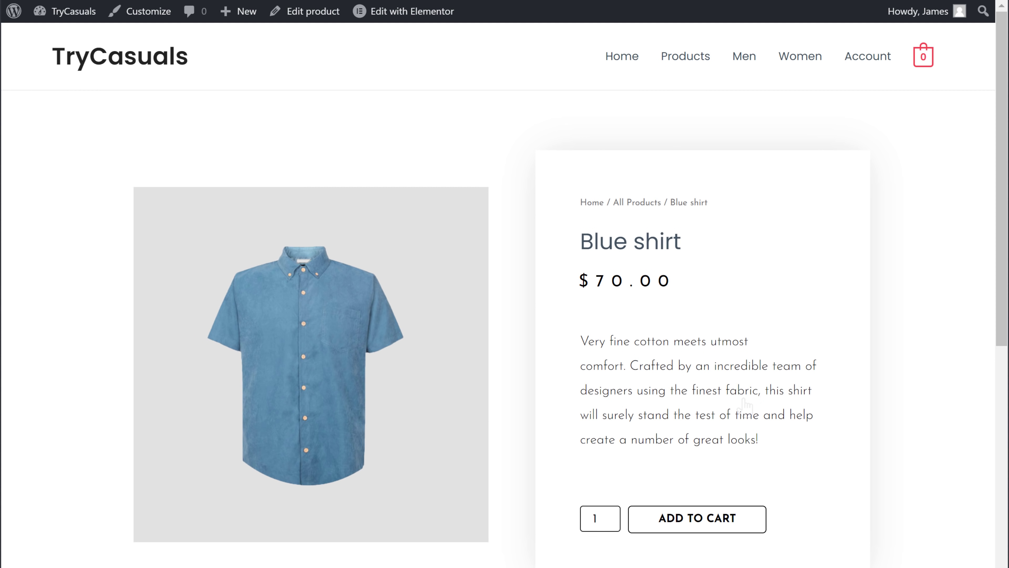
scroll(745, 403, down, 15)
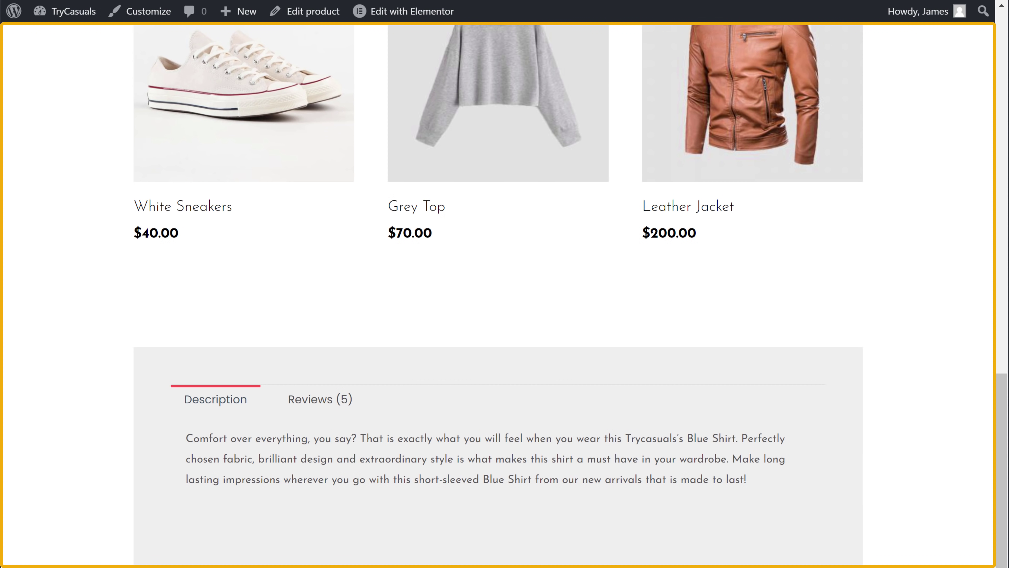
scroll(503, 294, up, 15)
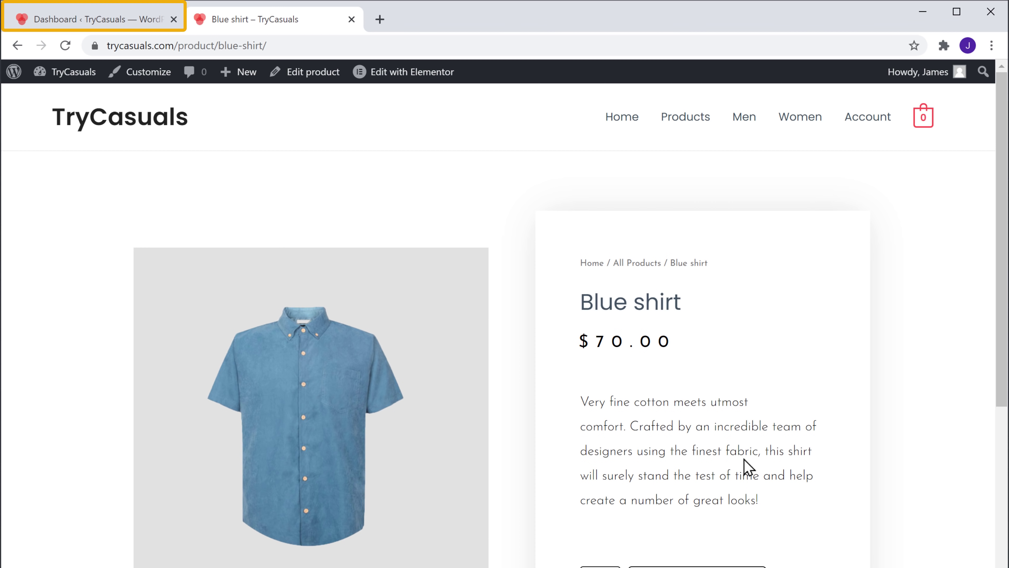
- From the Dashboard, create another Single Product template via Templates > Add New
click(95, 28)
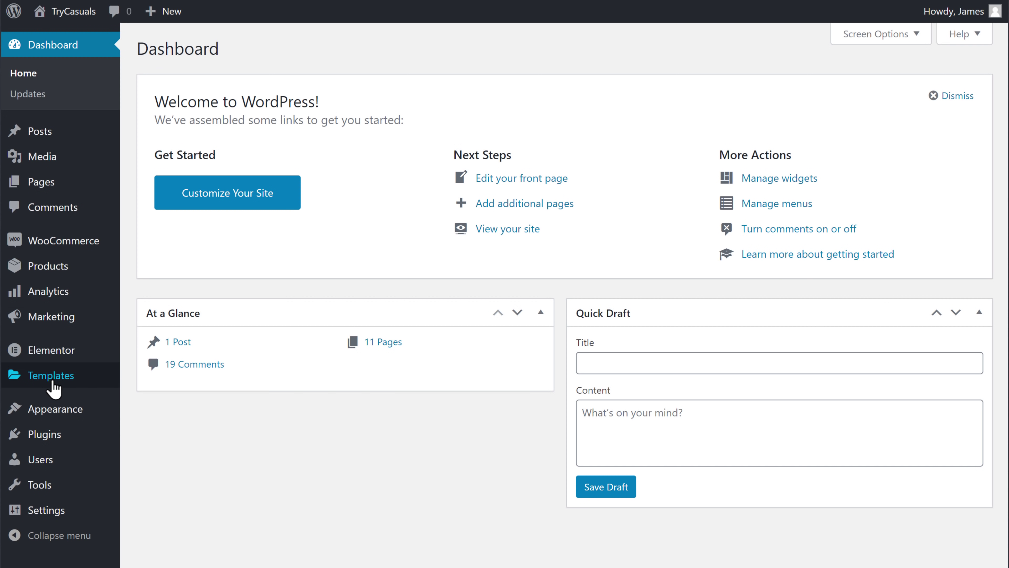
mouse_move(51, 444)
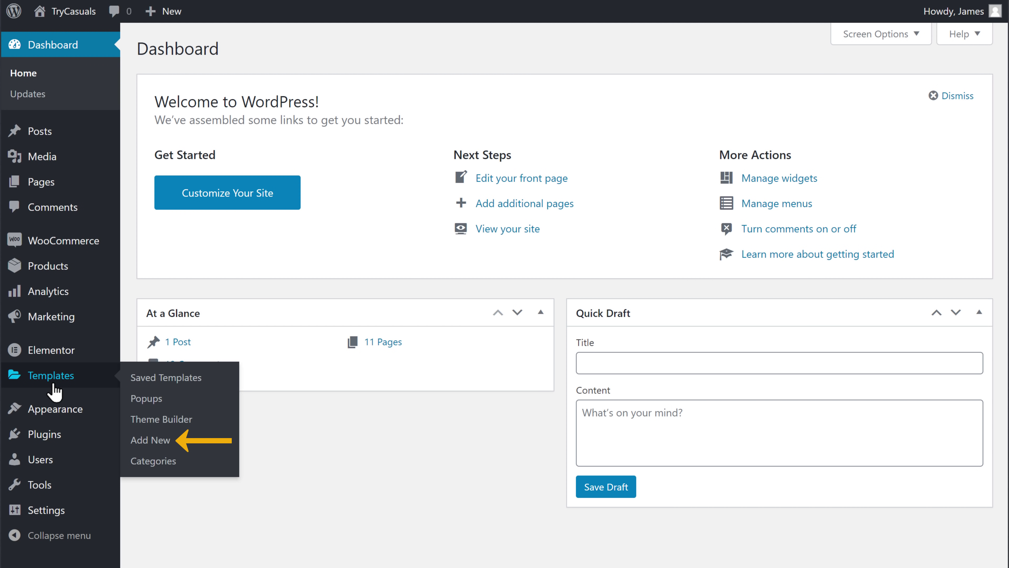
click(151, 449)
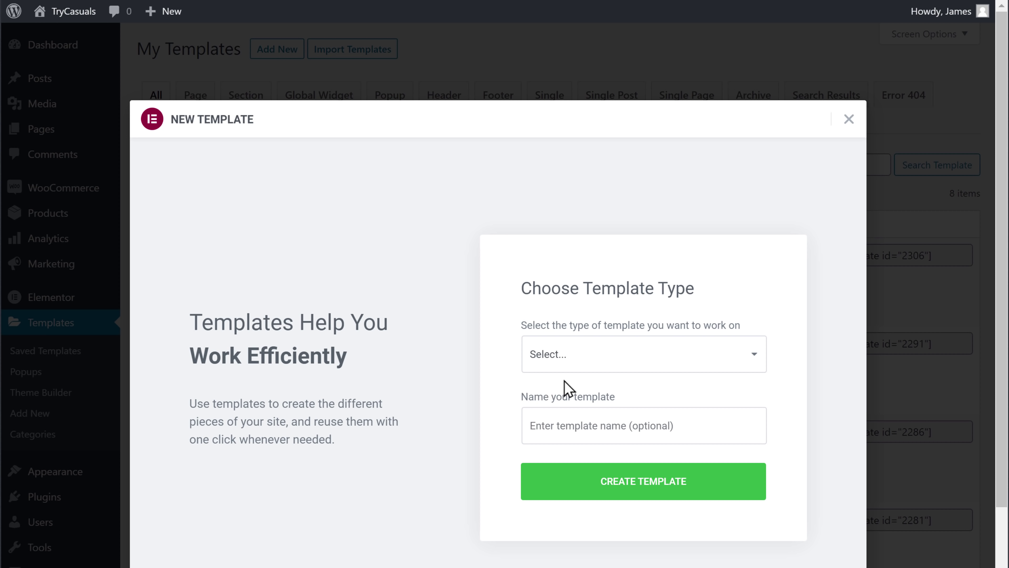
click(630, 372)
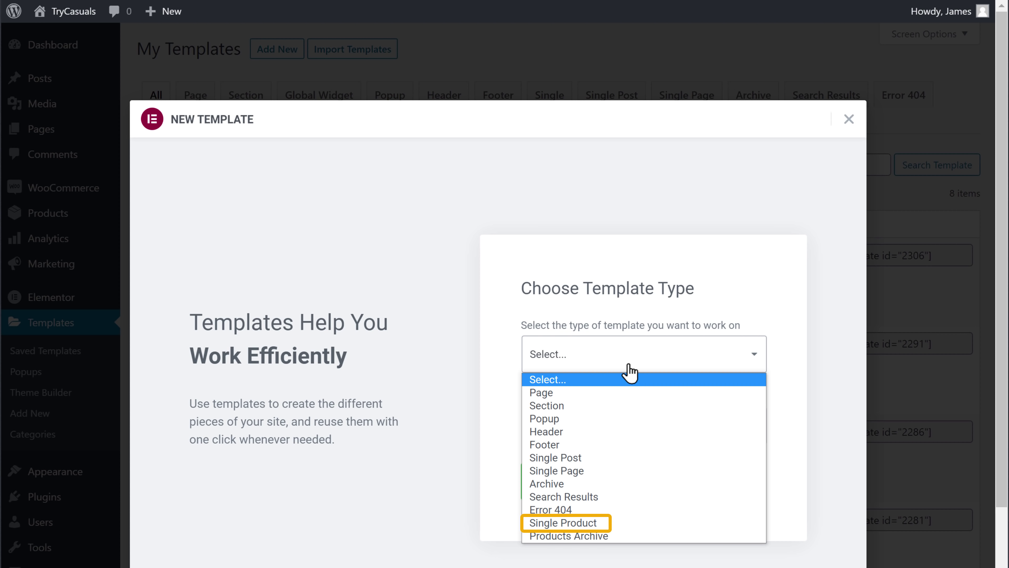
click(563, 523)
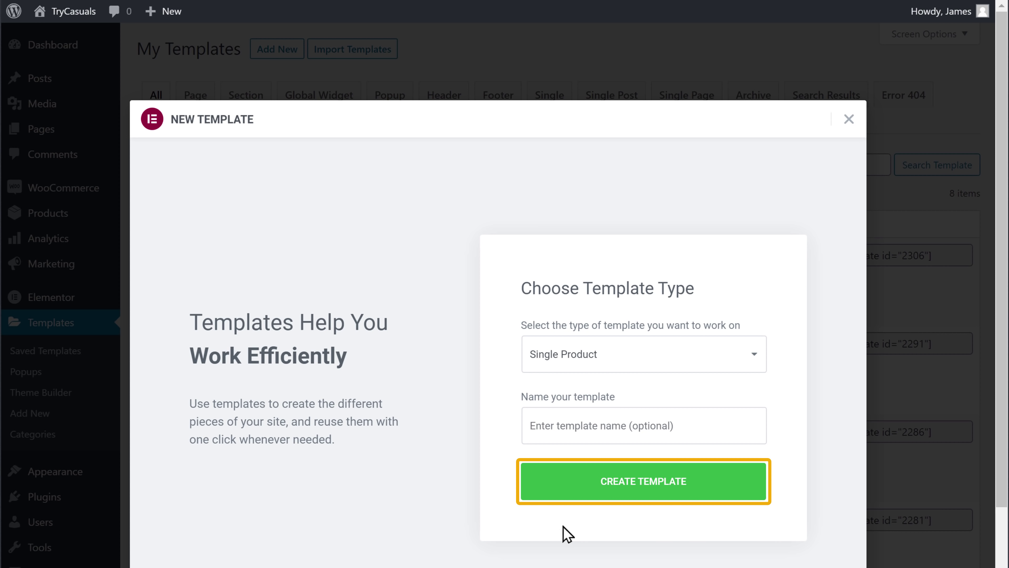
click(647, 501)
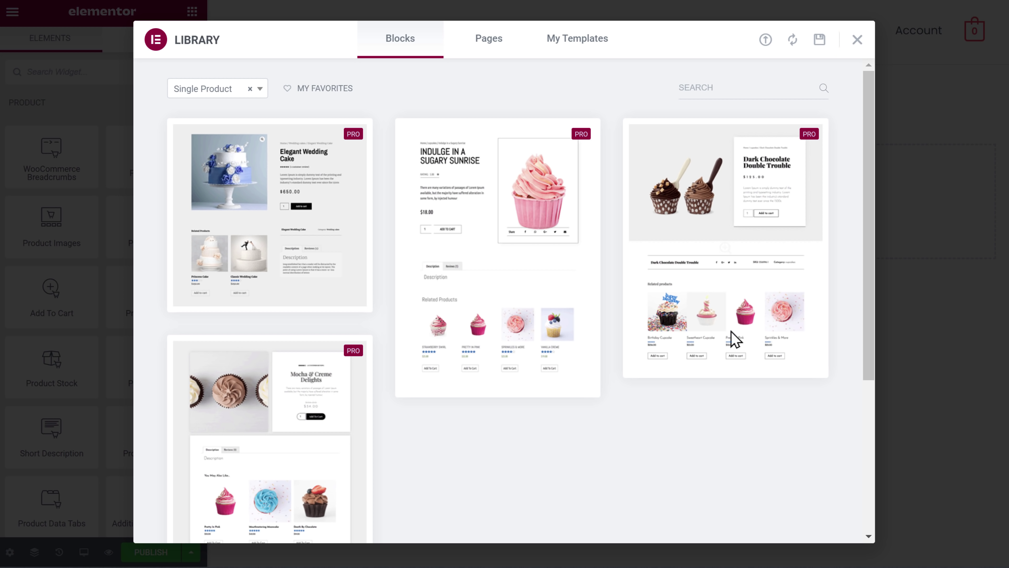
- Close the Library modal to reach the blank Single Product canvas
click(856, 42)
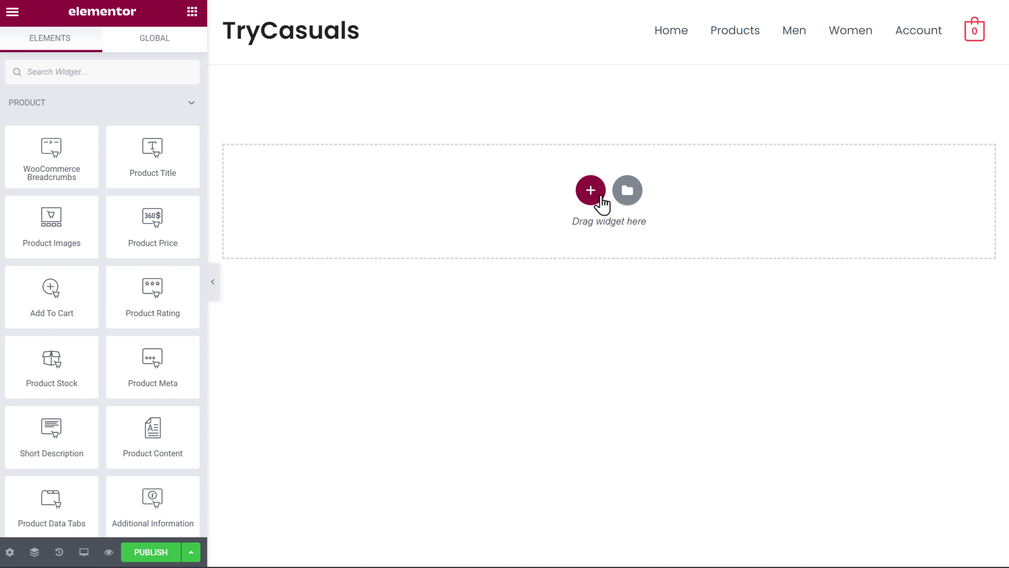
- Add a two-equal-column section and place the Product Images widget in its left column
click(592, 201)
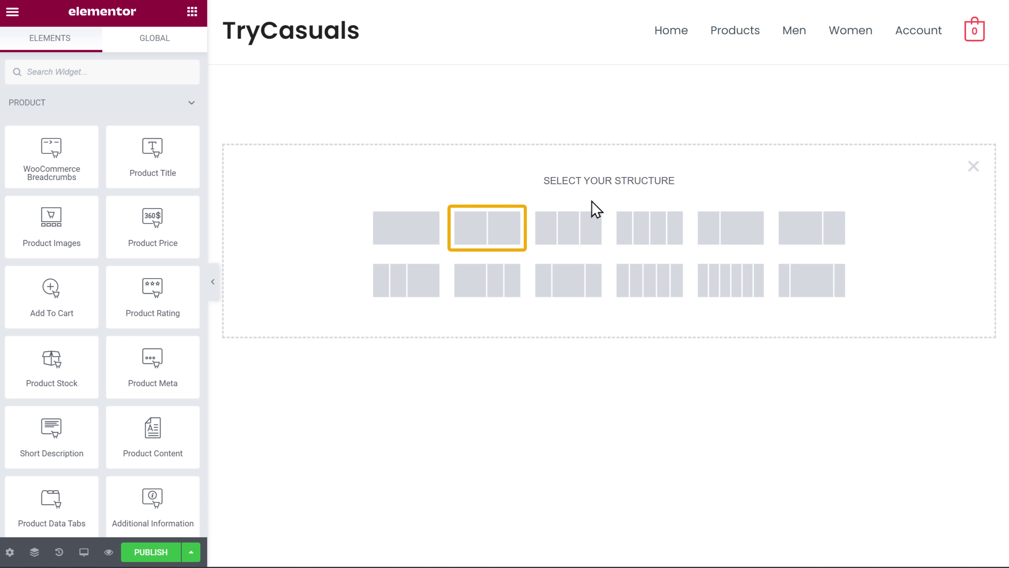
click(487, 238)
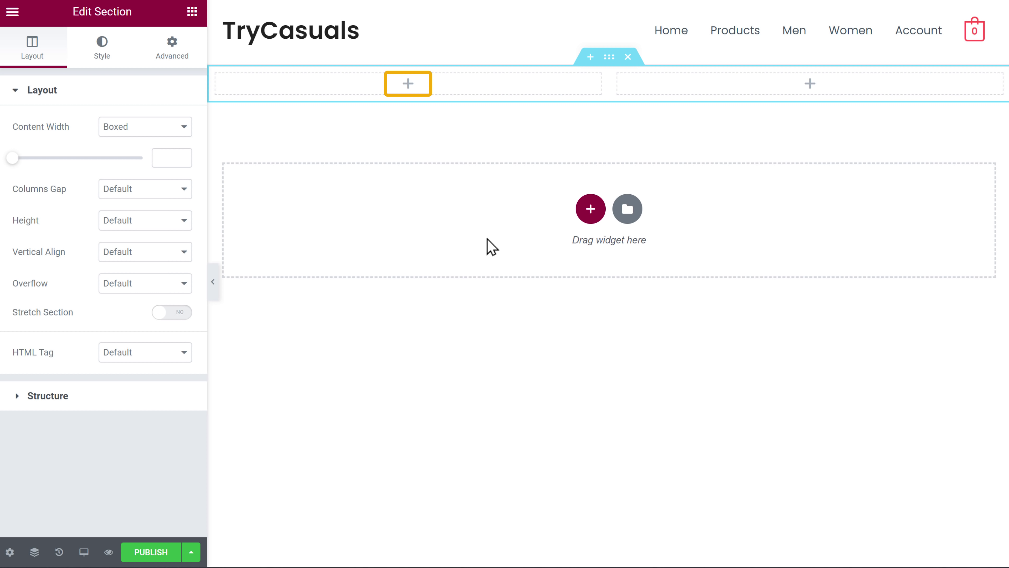
click(408, 90)
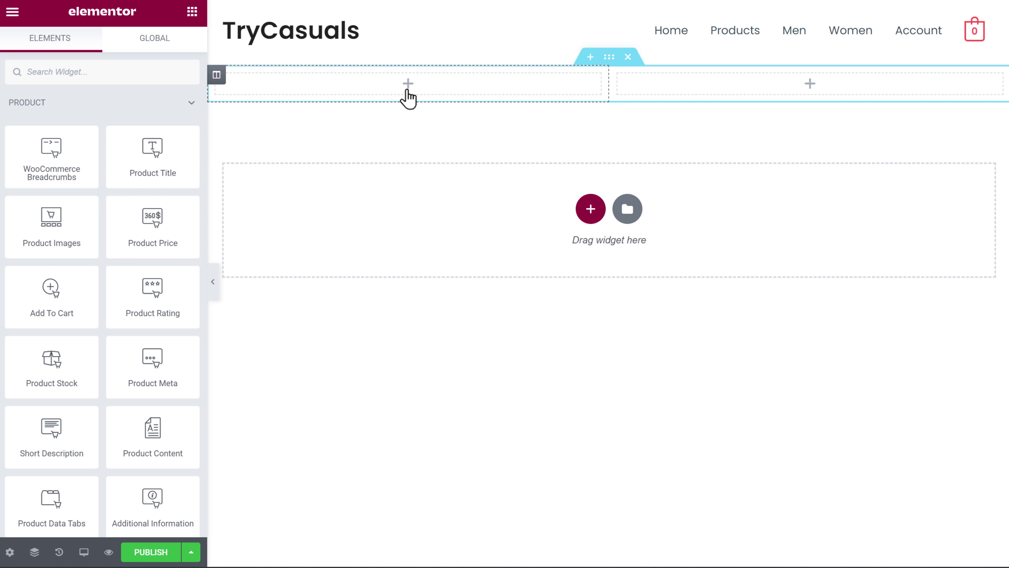
drag(53, 240, 413, 85)
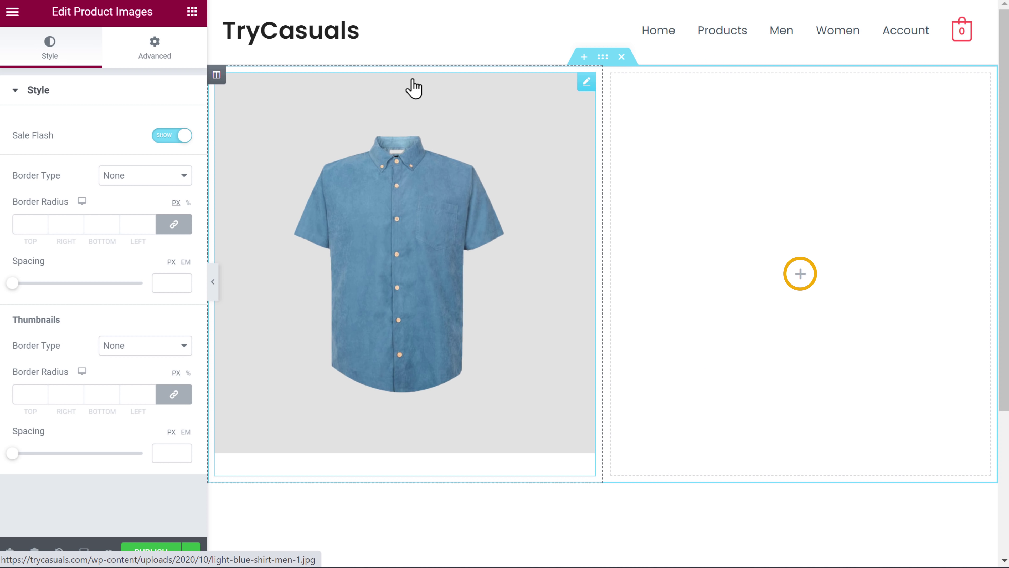
- Place the WooCommerce Breadcrumbs widget at the top of the right column
click(801, 278)
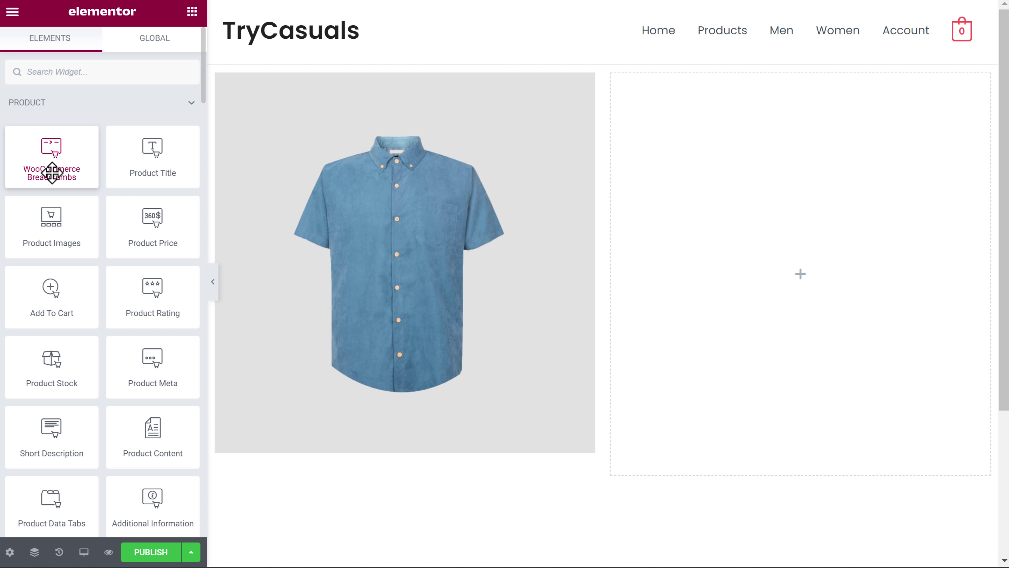
drag(52, 173, 791, 261)
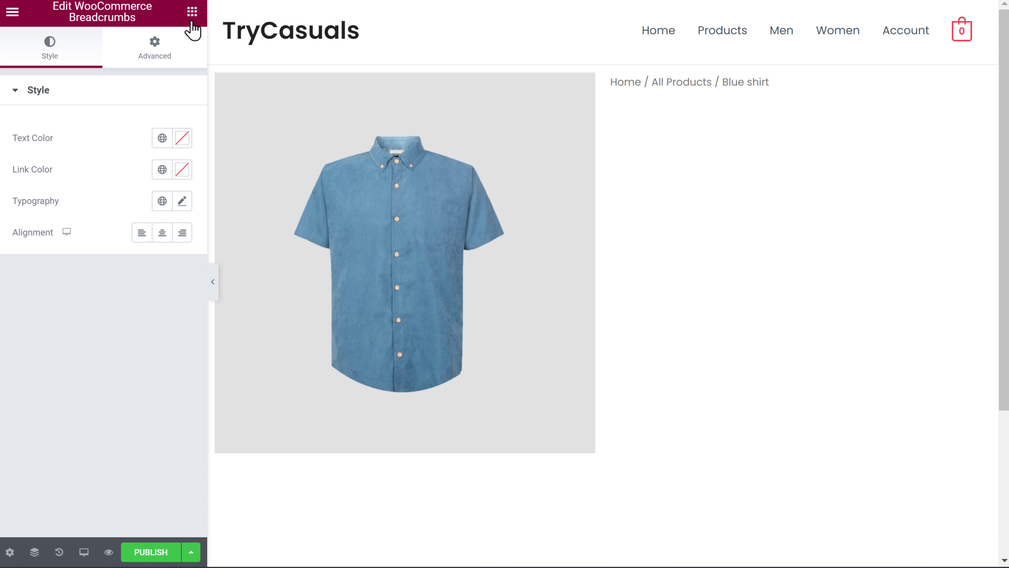
click(193, 12)
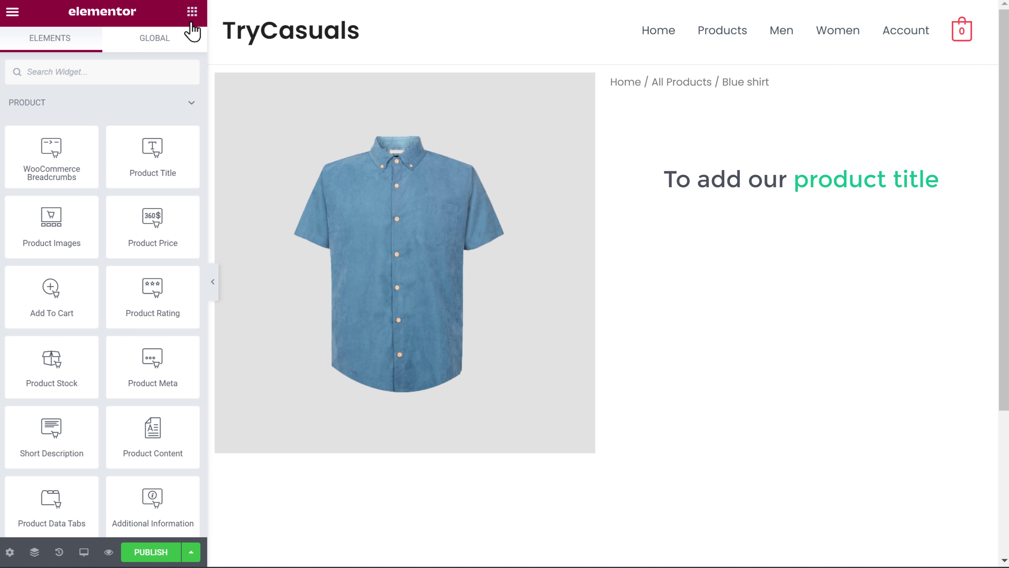
- Add the Product Title widget (Blue shirt) under the breadcrumbs, then the Product Price widget ($70.00) below it
drag(153, 163, 774, 106)
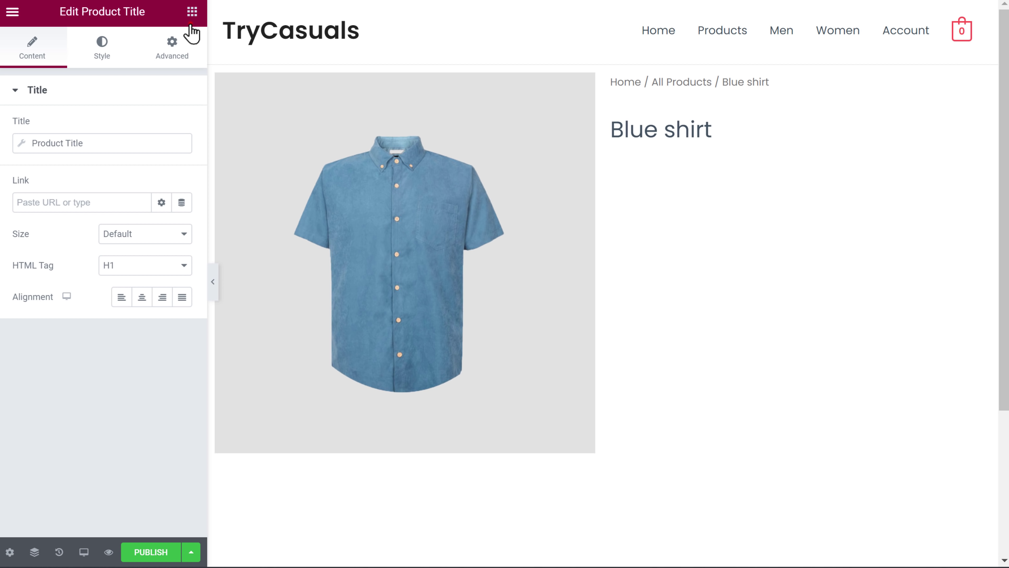
click(192, 12)
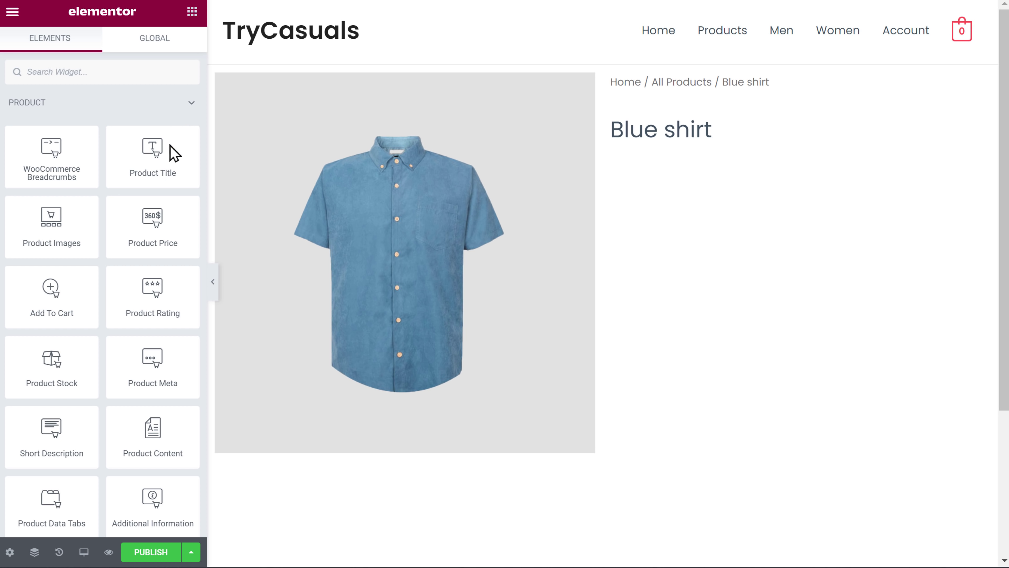
drag(153, 233, 757, 153)
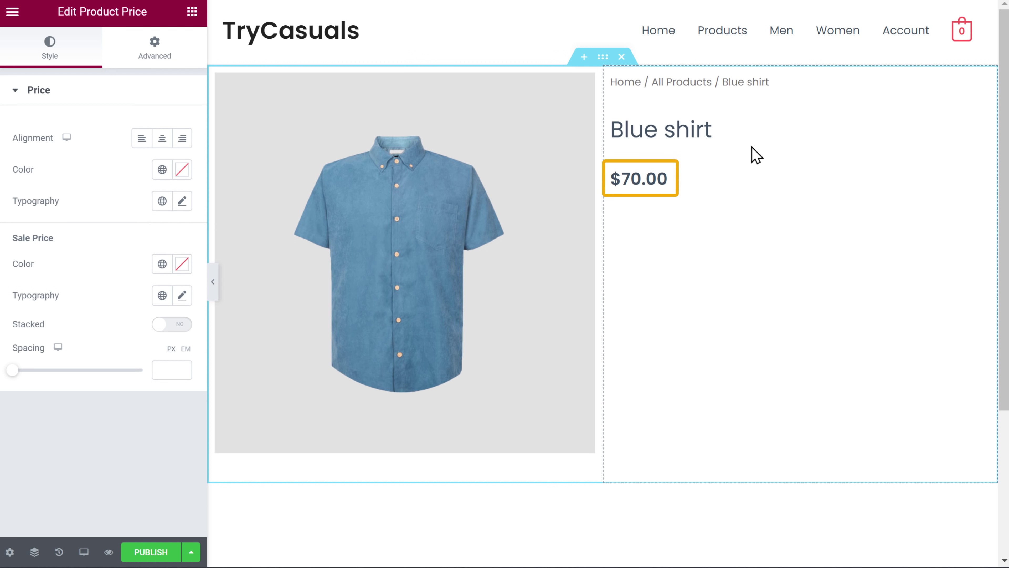
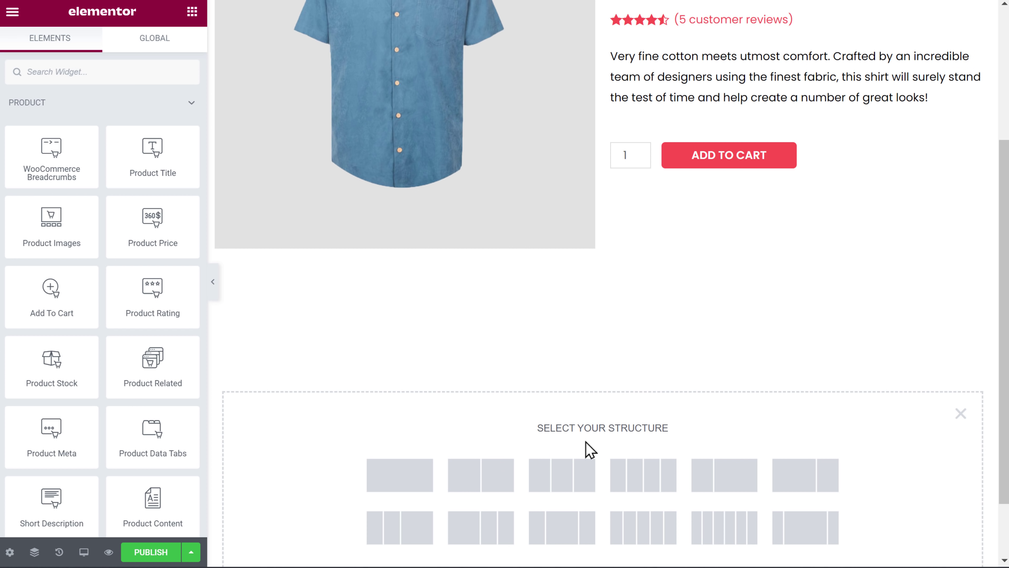
- Add a two-column section with Product Related in the left column, showing 3 products in 3 columns
click(481, 482)
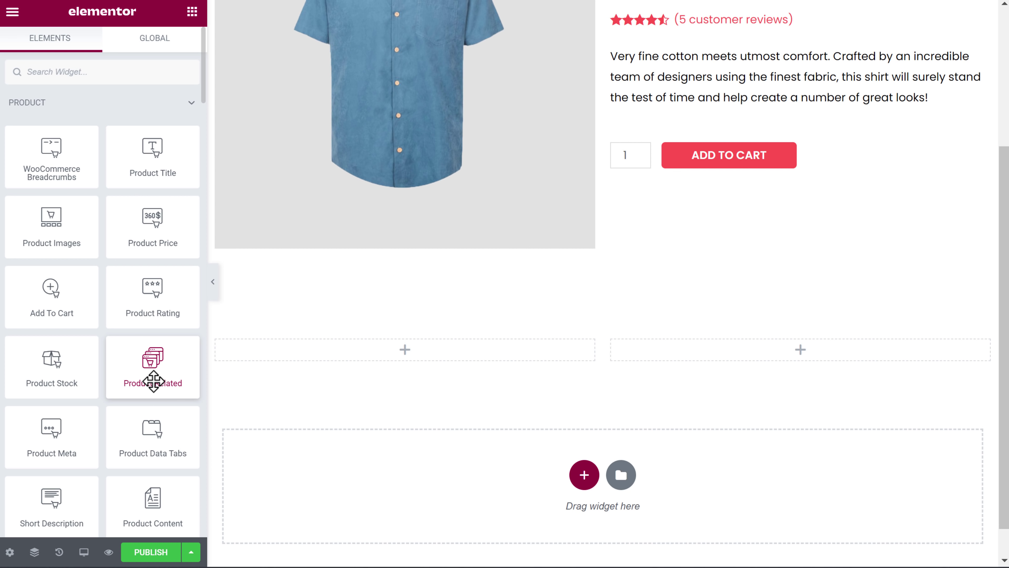
drag(154, 381, 384, 345)
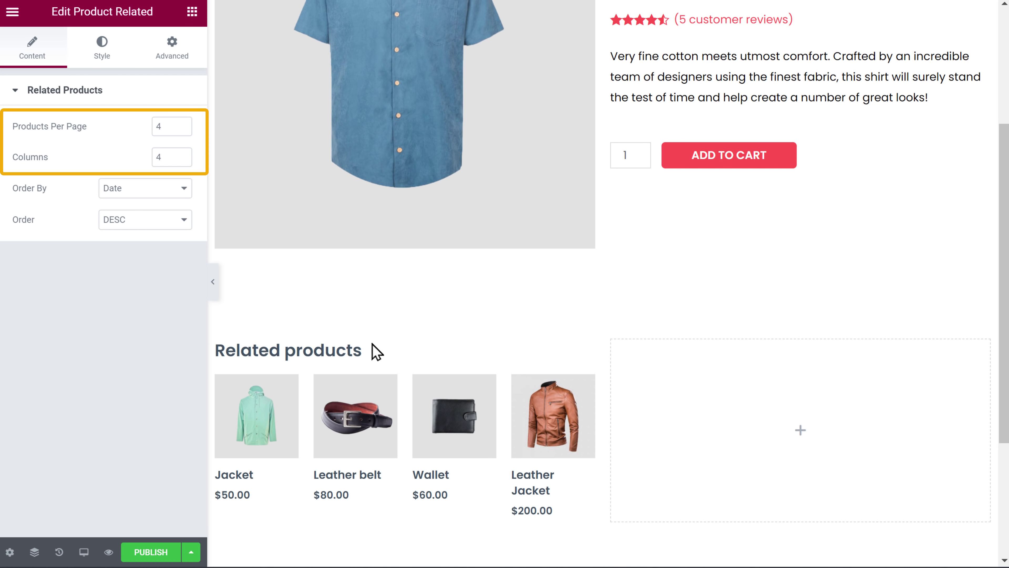
click(182, 129)
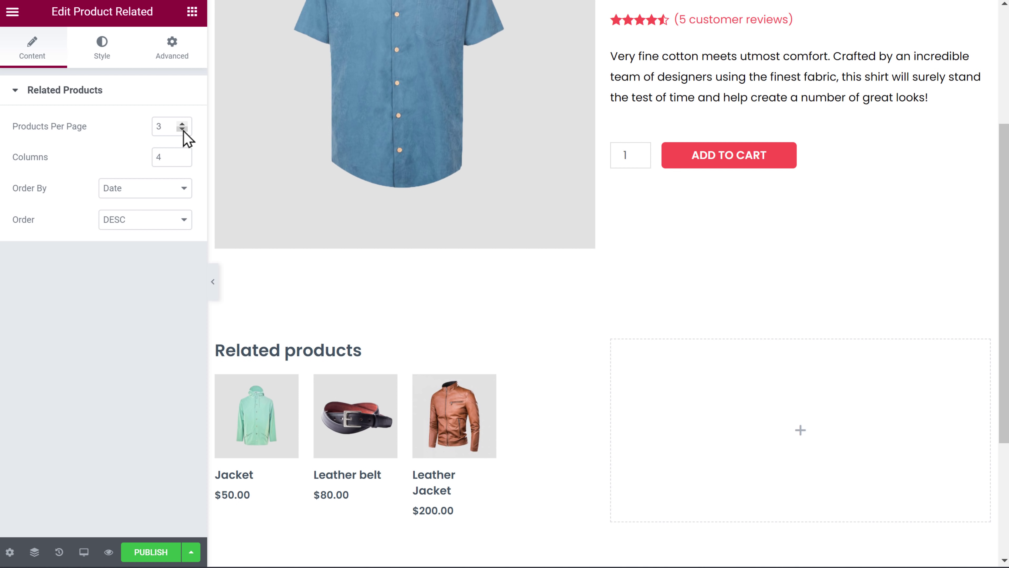
click(182, 160)
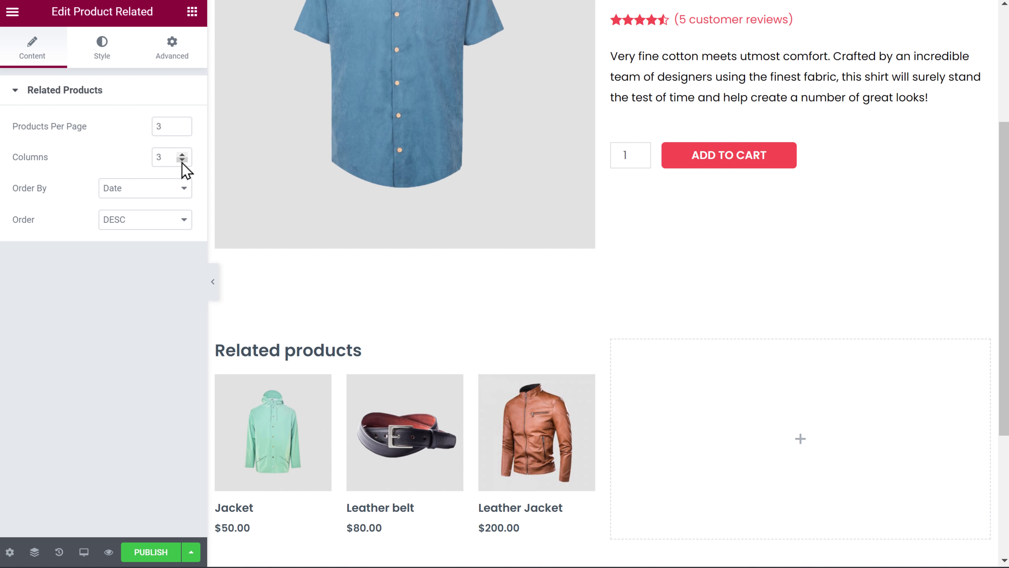
click(192, 12)
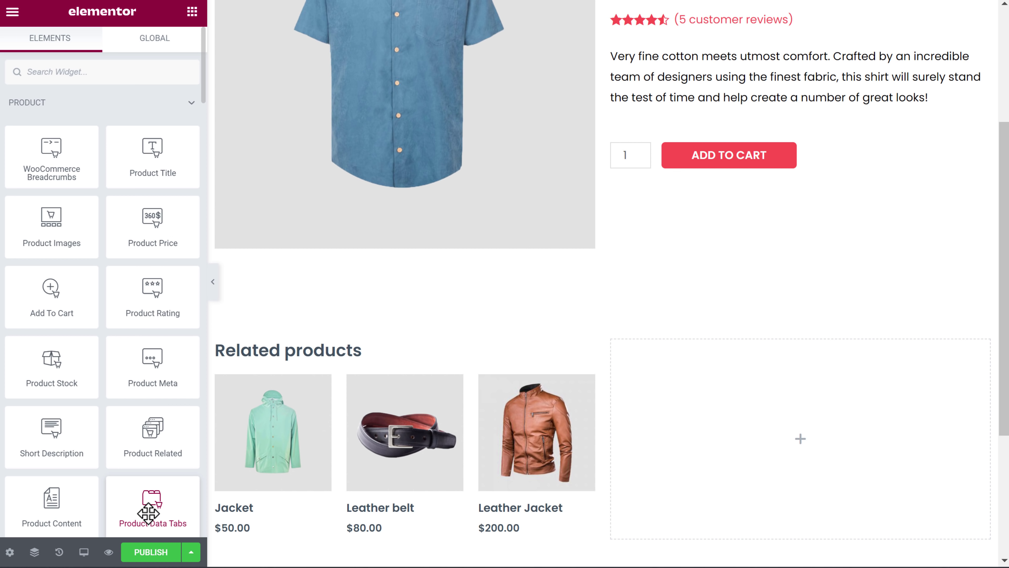
- Put Product Data Tabs in the right column and start a new section below
drag(148, 513, 776, 438)
scroll(775, 437, down, 6)
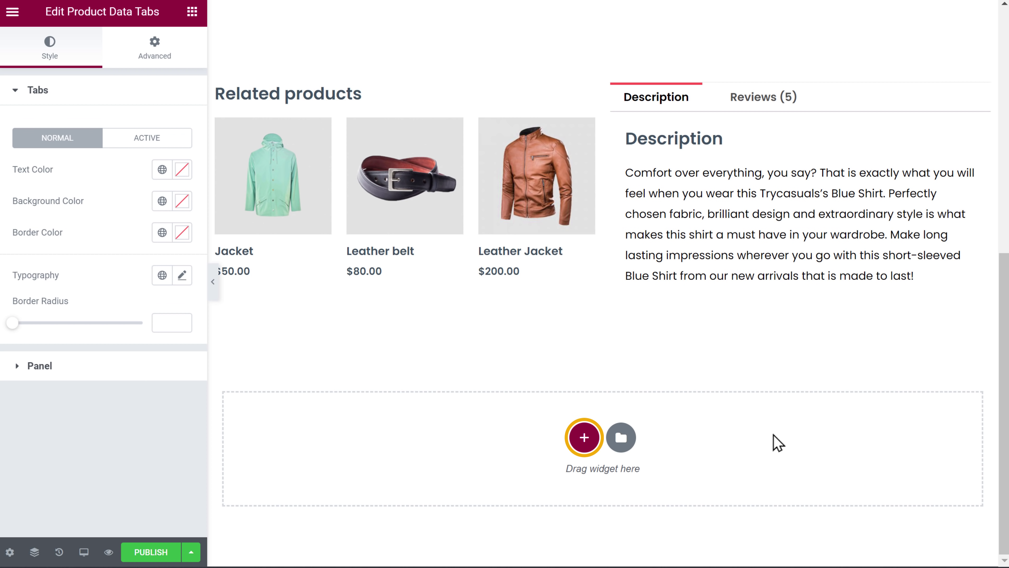
click(584, 439)
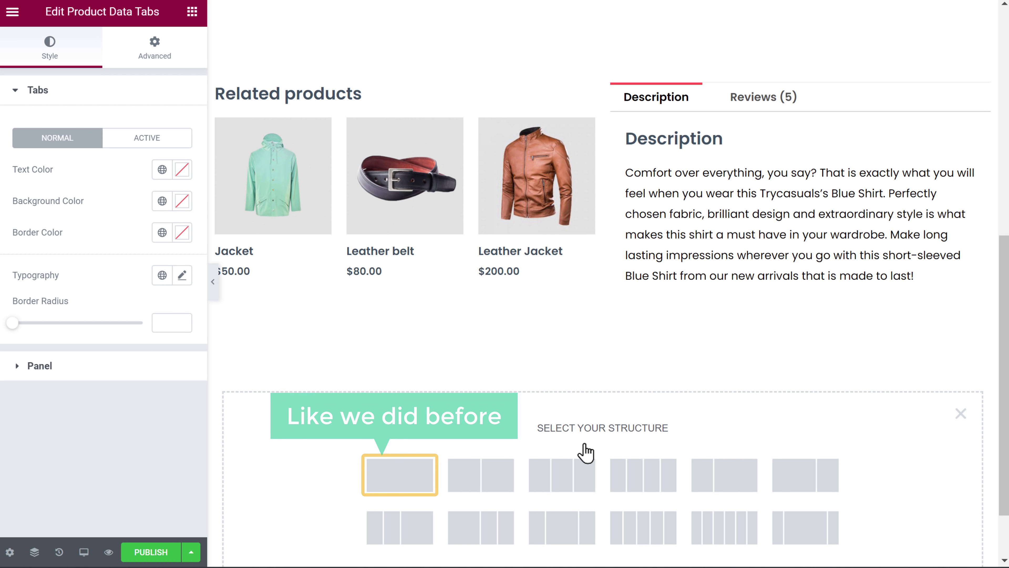
- Add a one-column section with the 'You may also like…' Upsells widget, then bring up Publish settings
click(396, 486)
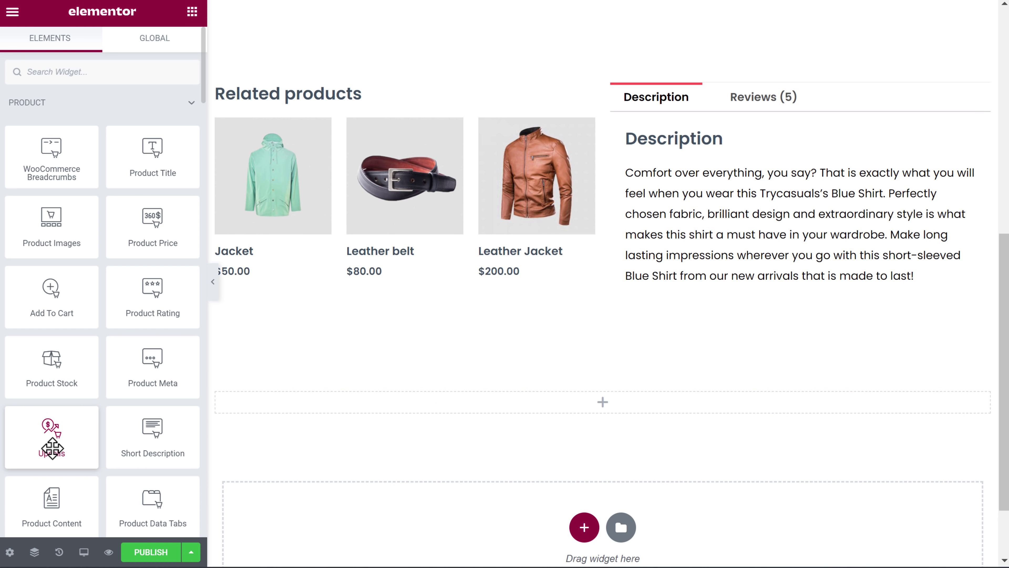
drag(52, 448, 393, 407)
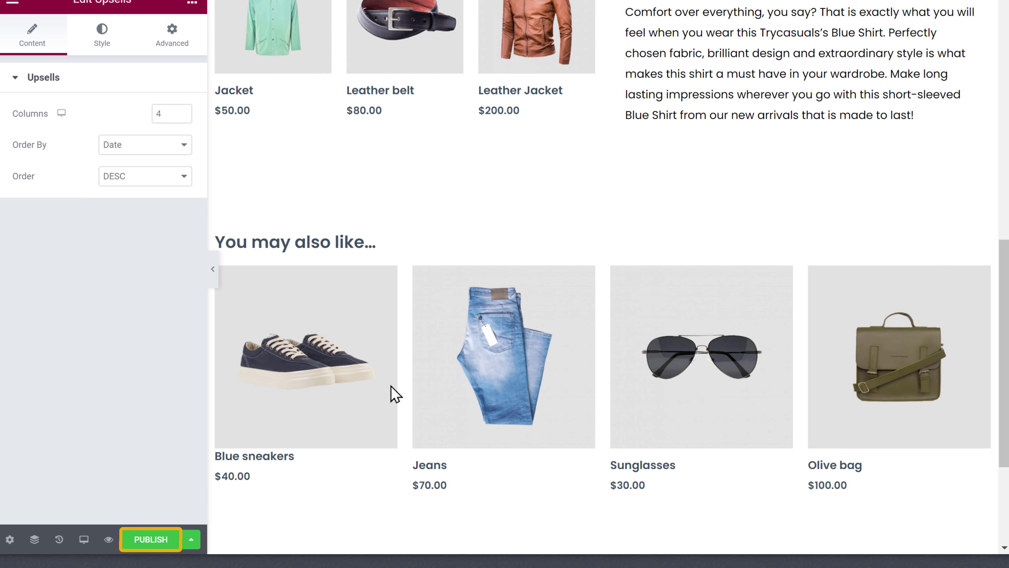
click(152, 539)
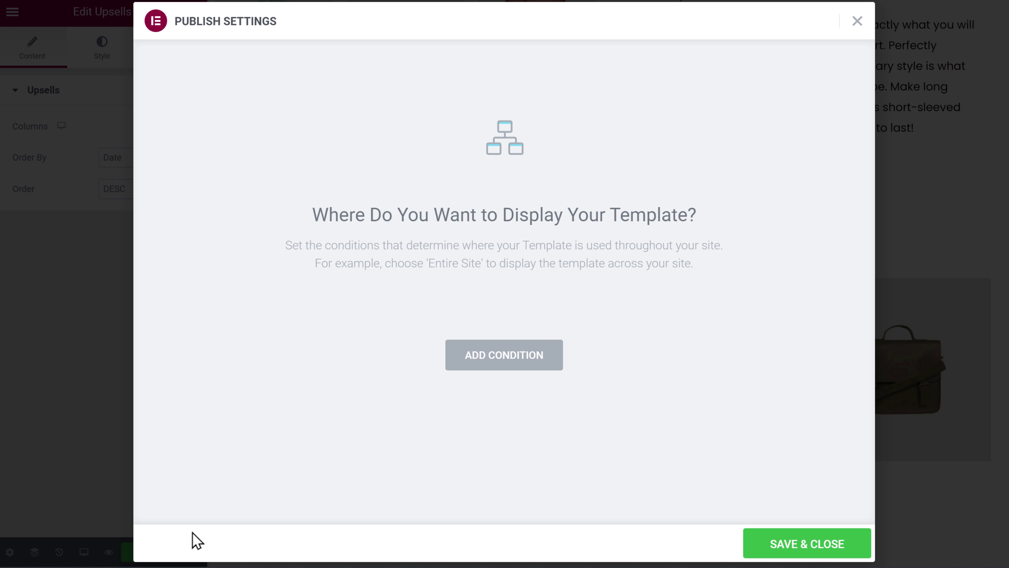
- Add an Include Products display condition to the template and save and close
click(508, 378)
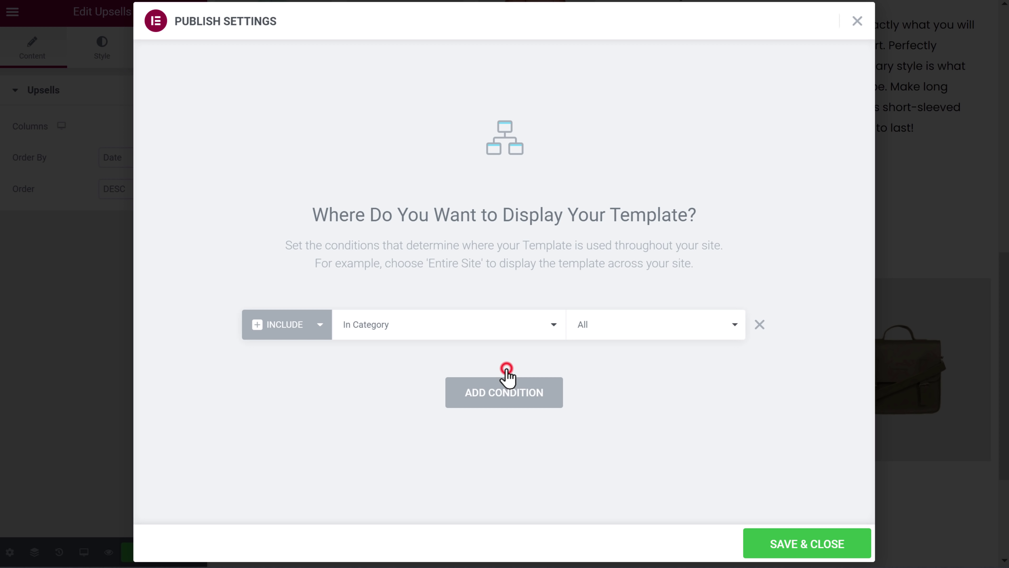
click(554, 324)
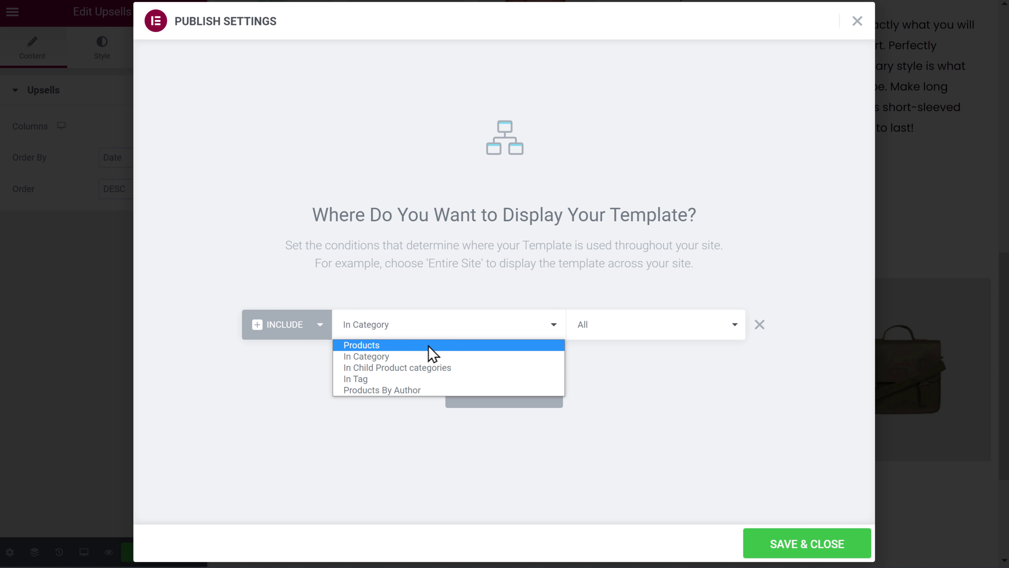
click(401, 345)
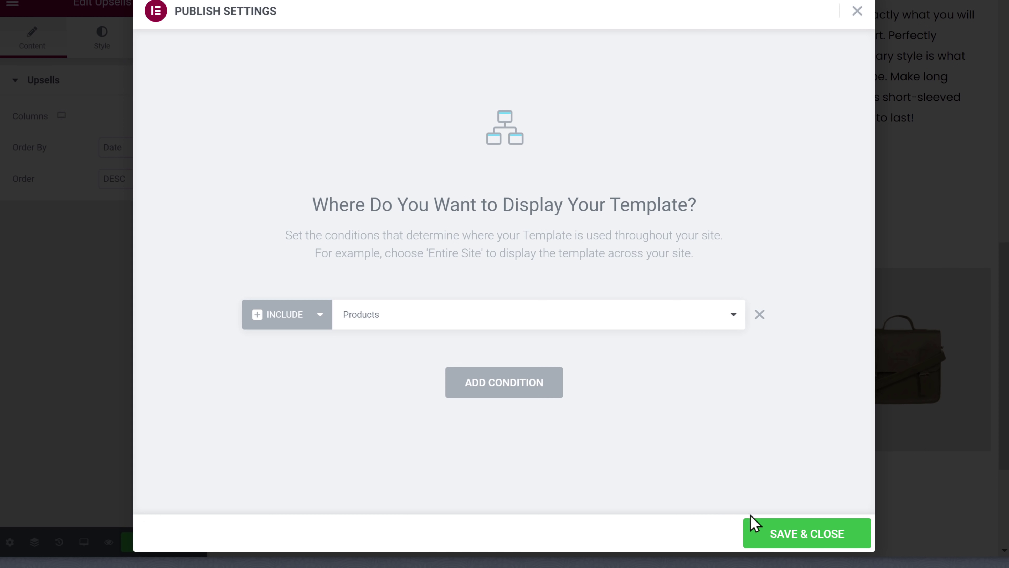
click(805, 543)
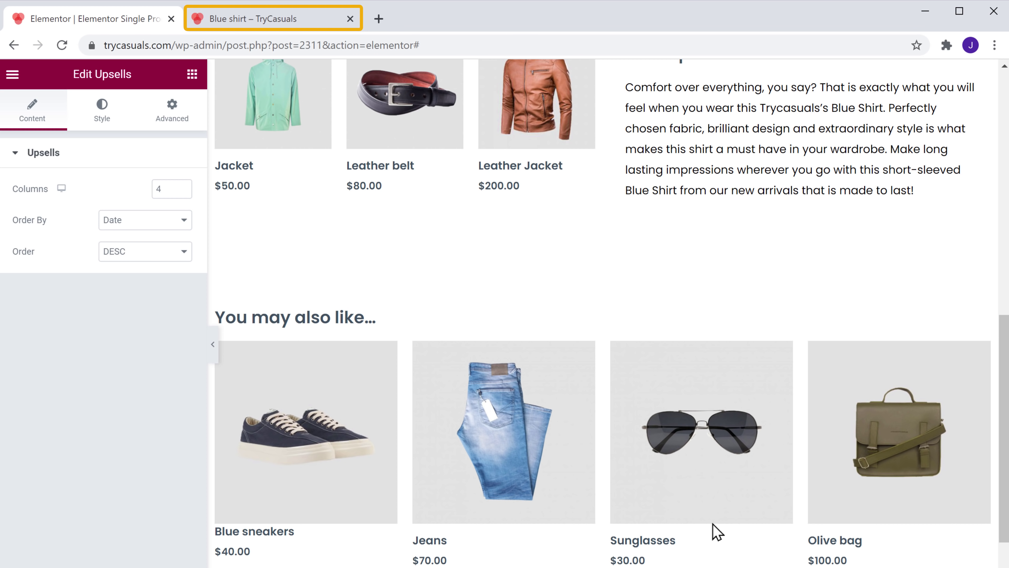
- Reload the Blue shirt product page to check the new layout, then go back to Products
click(240, 30)
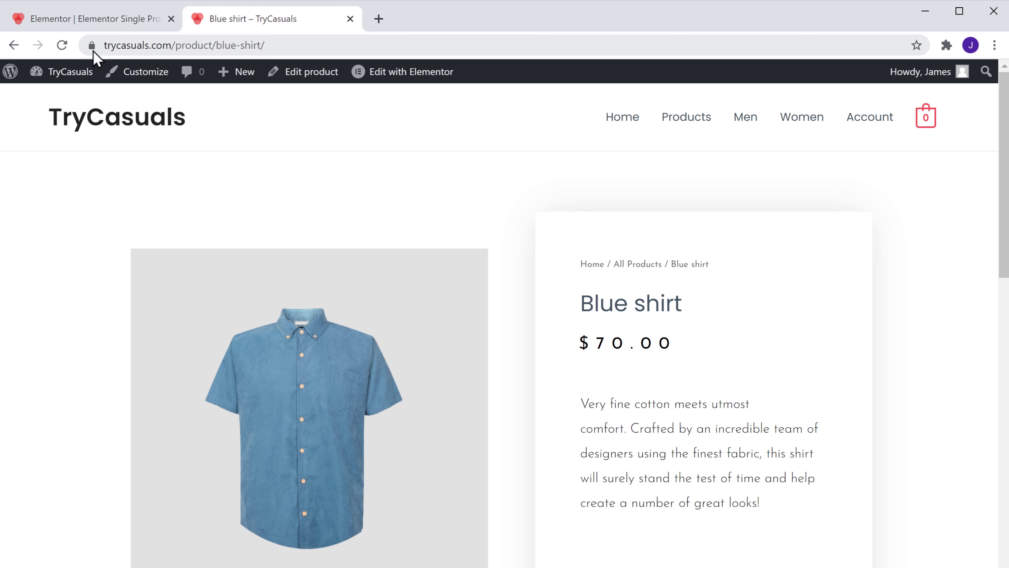
click(65, 53)
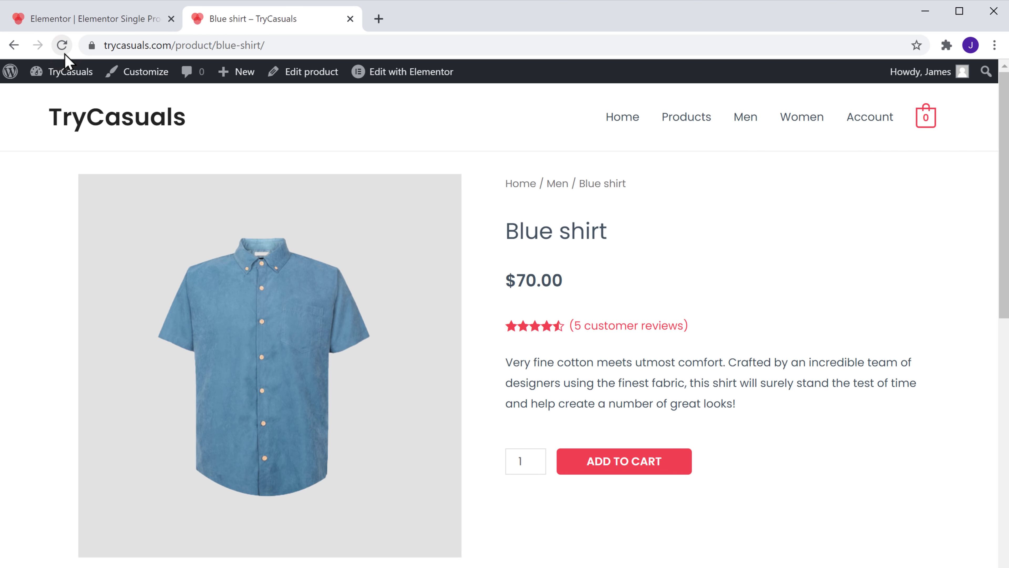
scroll(64, 54, down, 10)
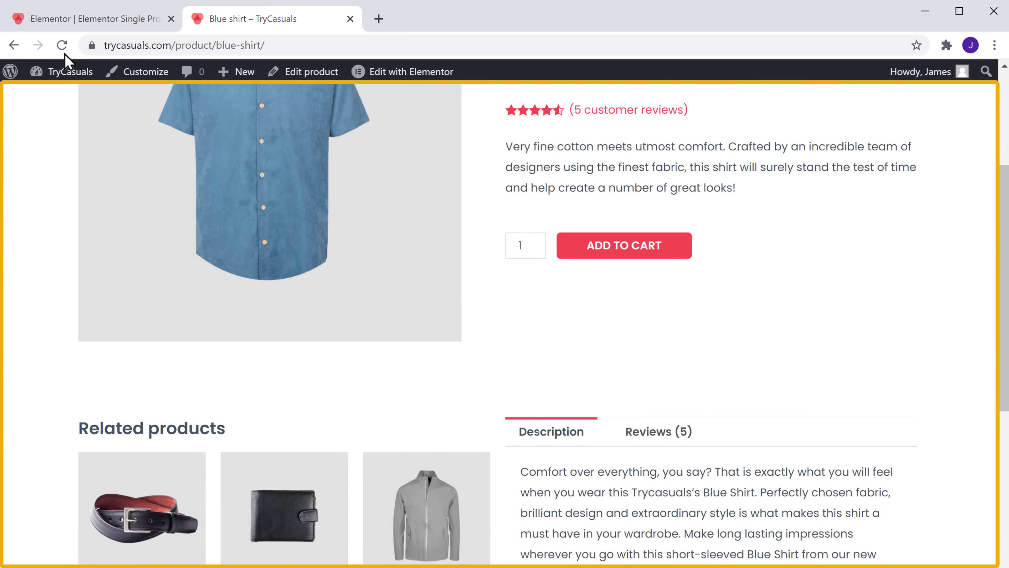
scroll(64, 53, down, 3)
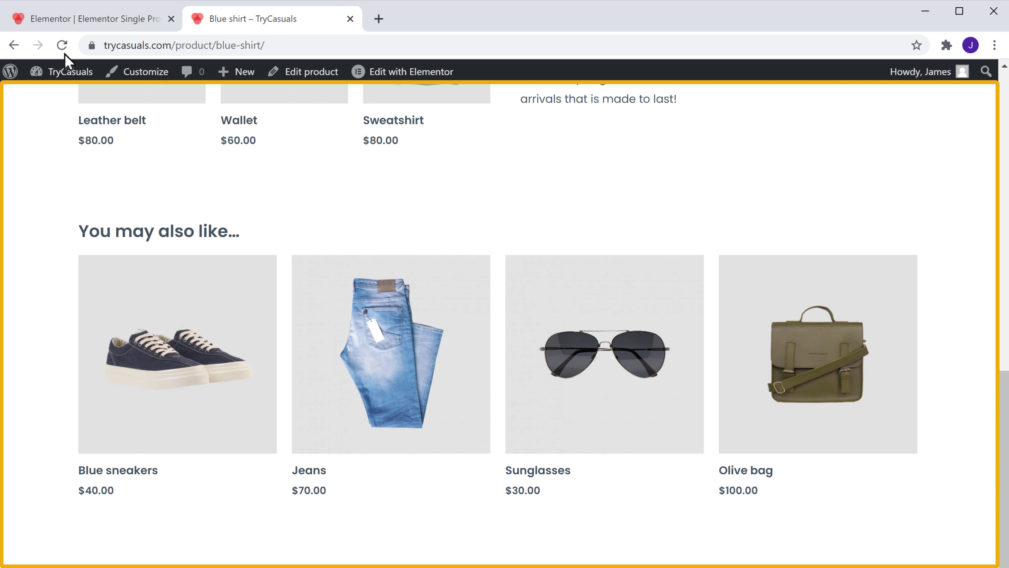
scroll(64, 54, up, 13)
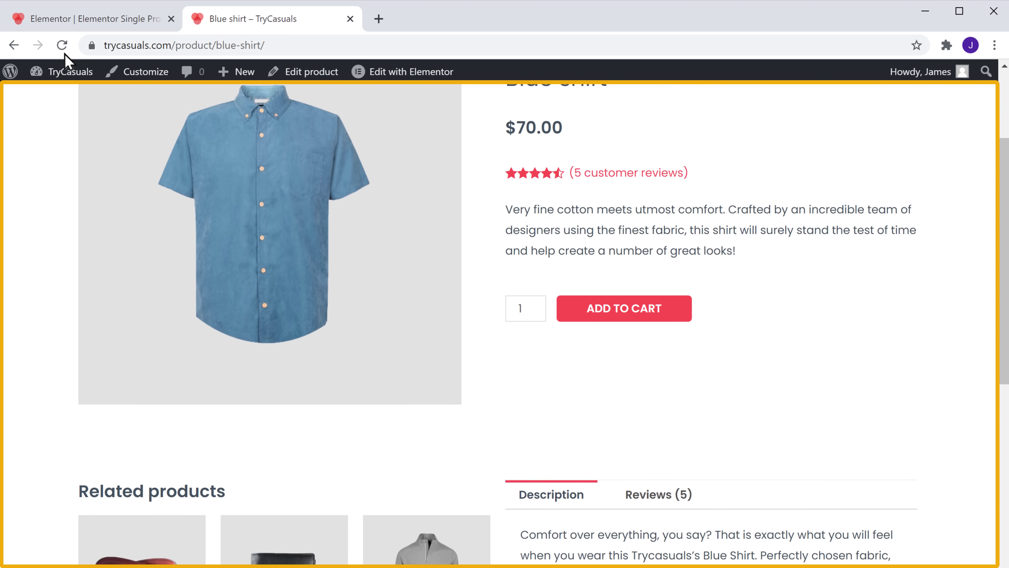
click(64, 54)
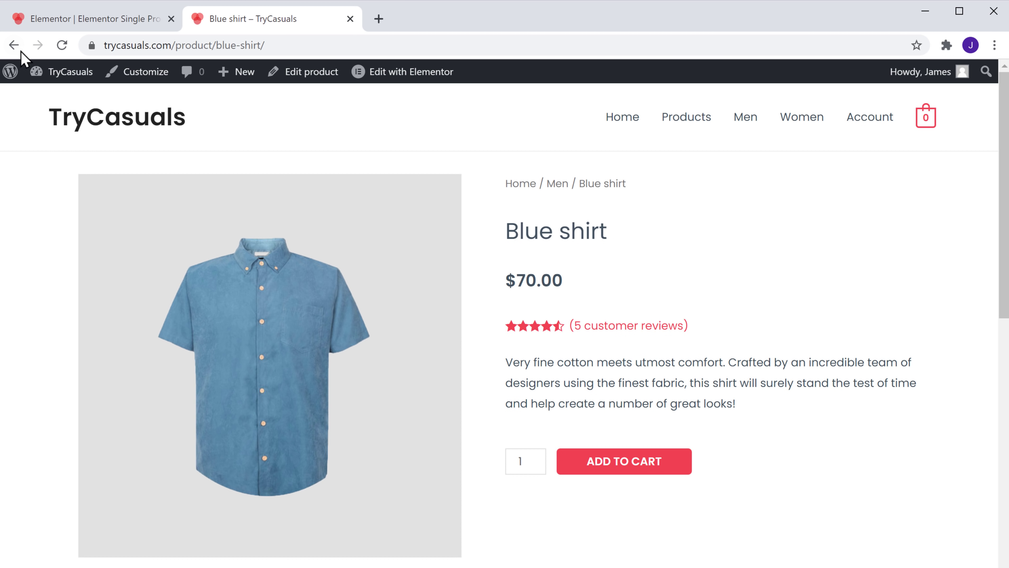
click(15, 47)
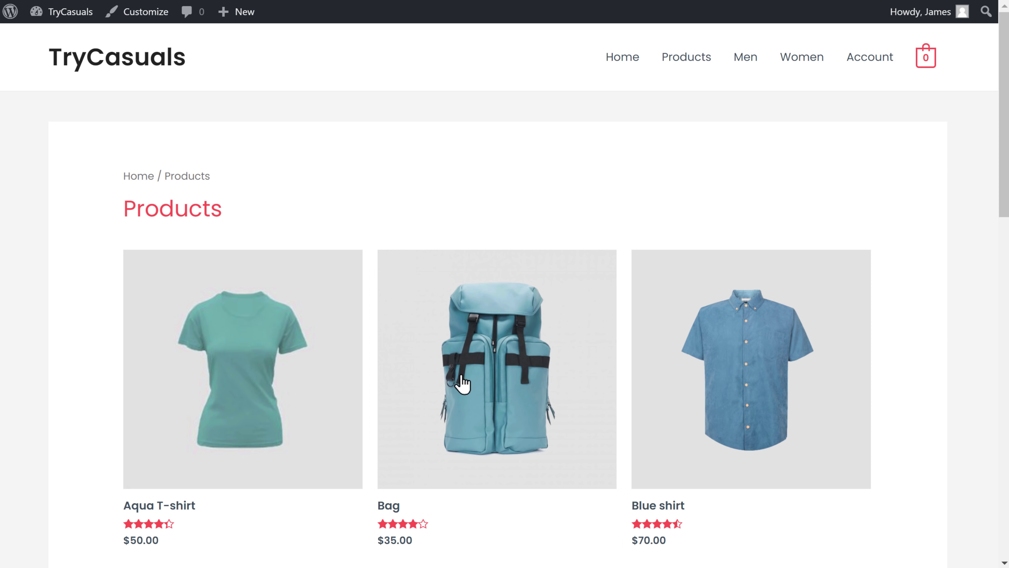
- Open the Bag product page from the Products listing
click(503, 418)
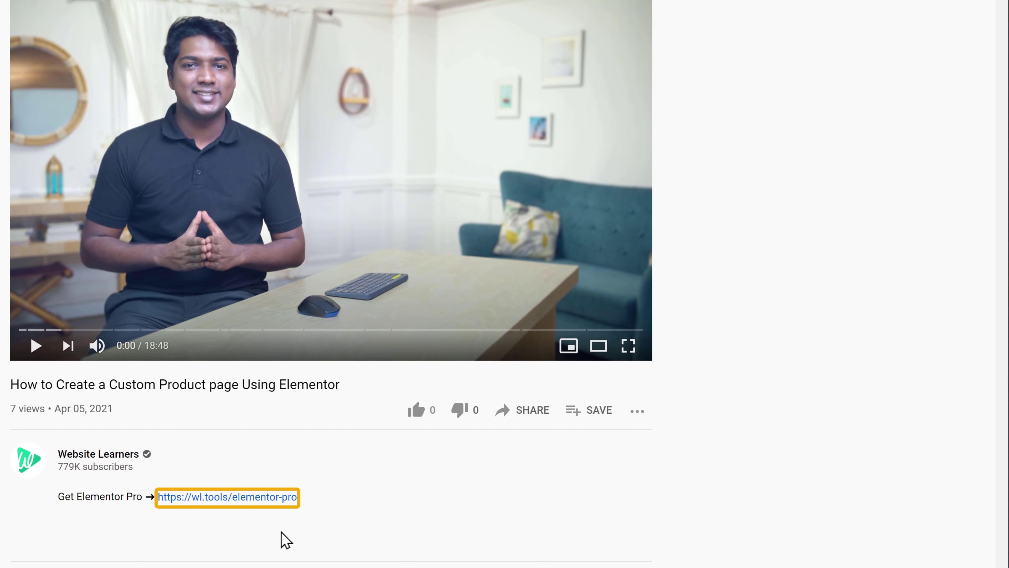
- Go to the Elementor Pro pricing page and choose the $49/year Personal plan
click(229, 498)
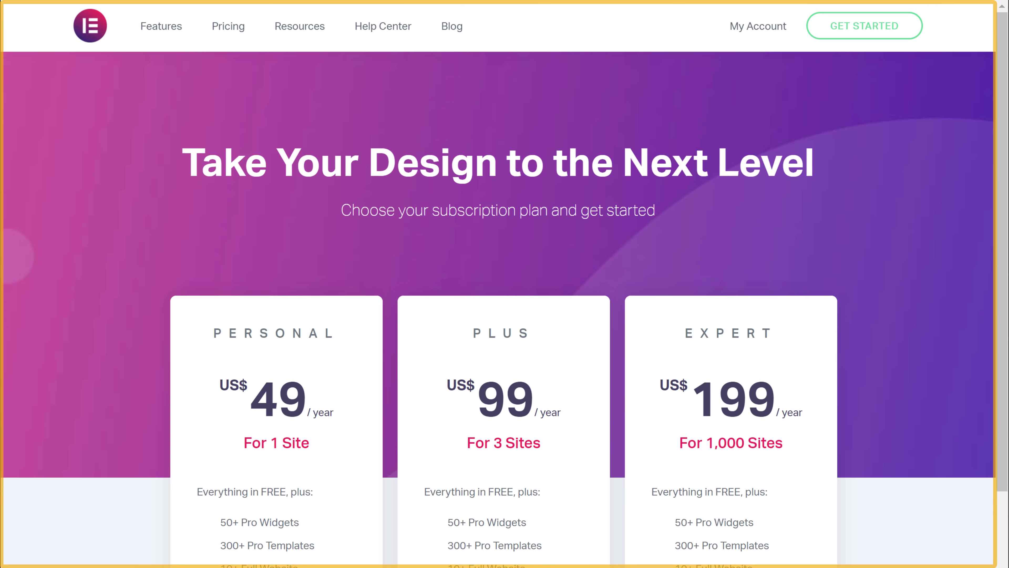
scroll(505, 284, down, 6)
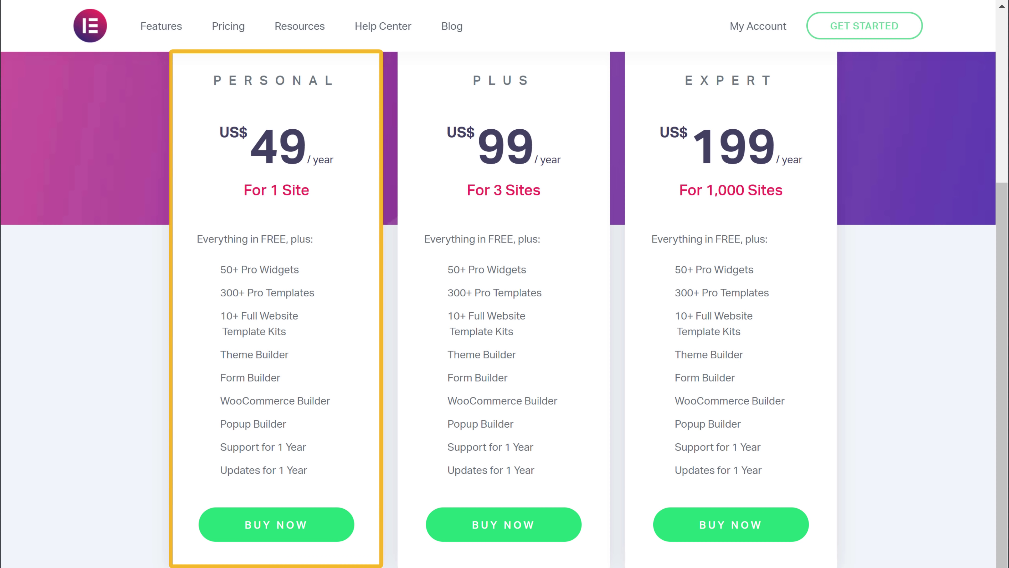
scroll(299, 541, down, 1)
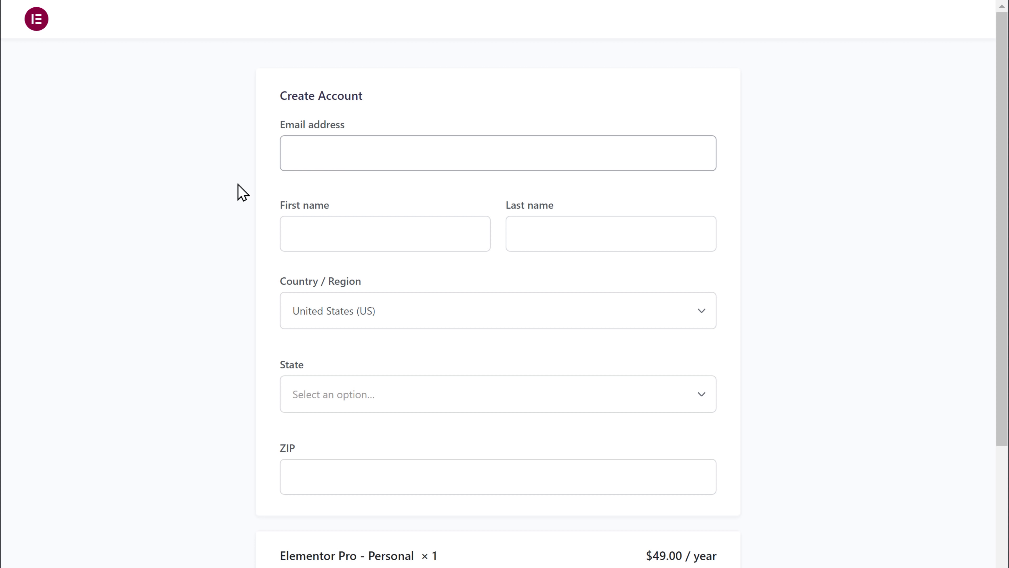
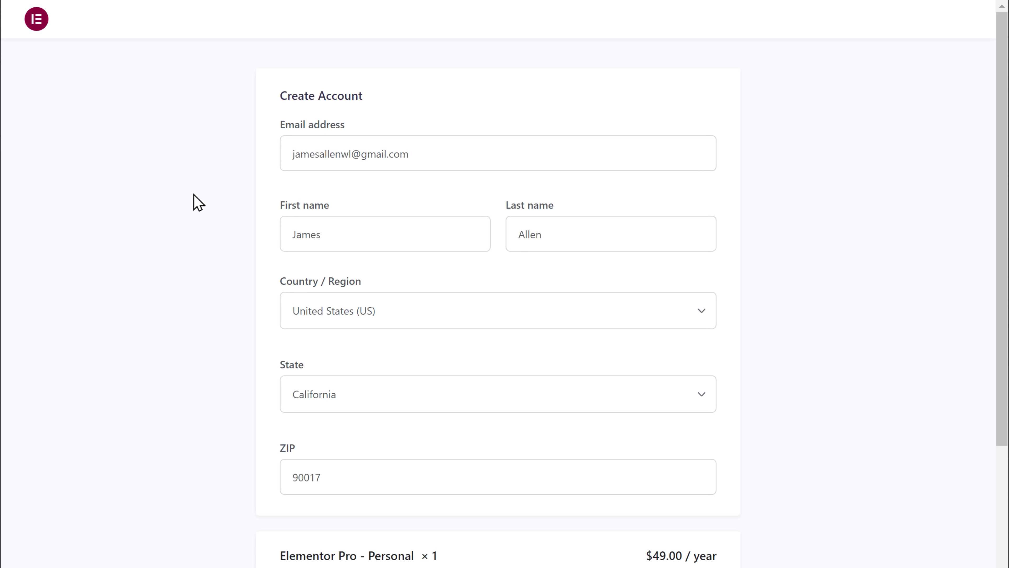
- Enter the cardholder's name and card details, then check out the $49 Personal plan
scroll(198, 203, down, 10)
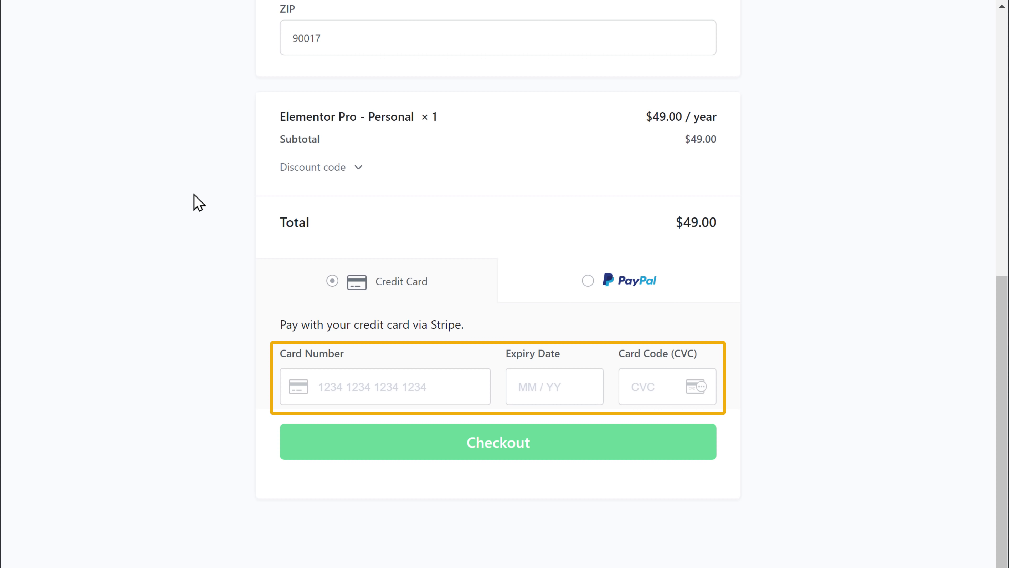
click(436, 385)
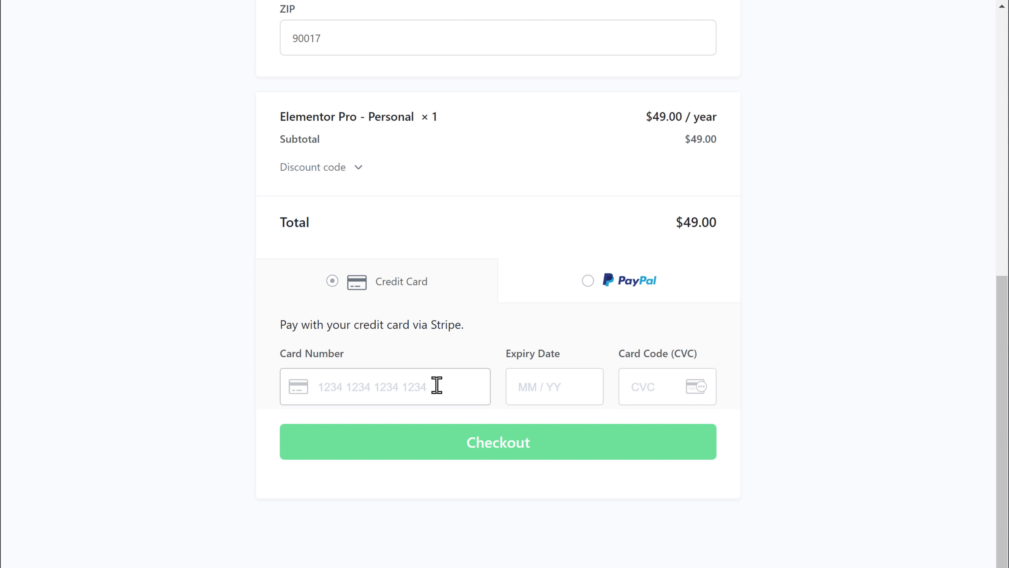
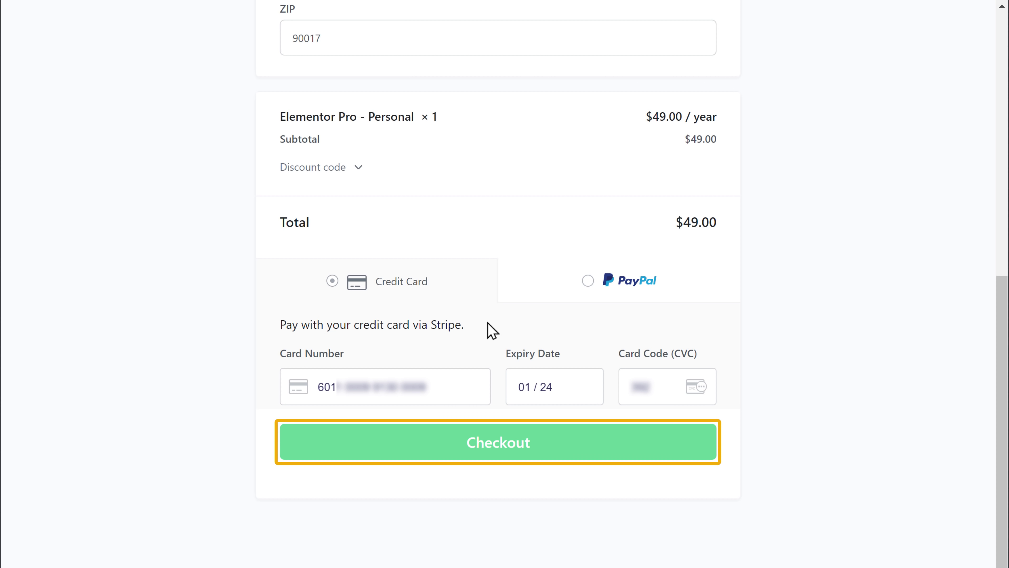
click(502, 457)
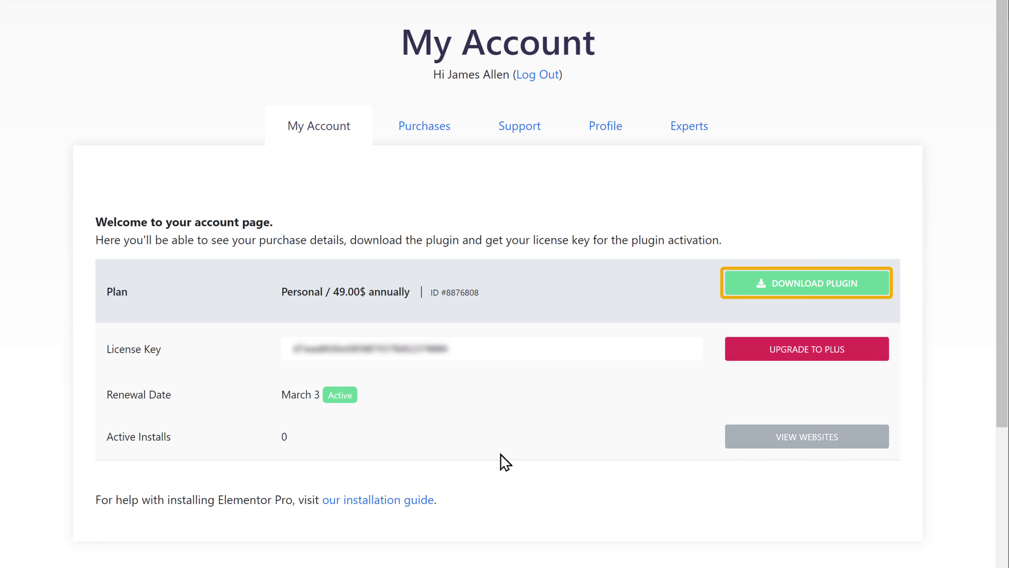
- Download elementor-pro-3.1.0.zip from the My Account page
click(811, 291)
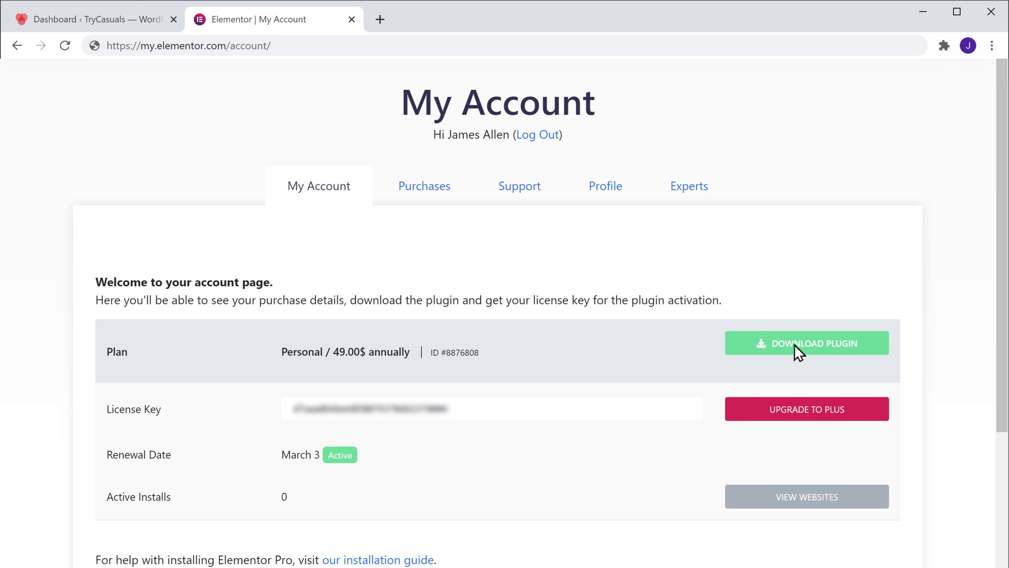
- Upload elementor-pro-3.1.0.zip via Plugins > Add New > Upload Plugin and install it
click(97, 35)
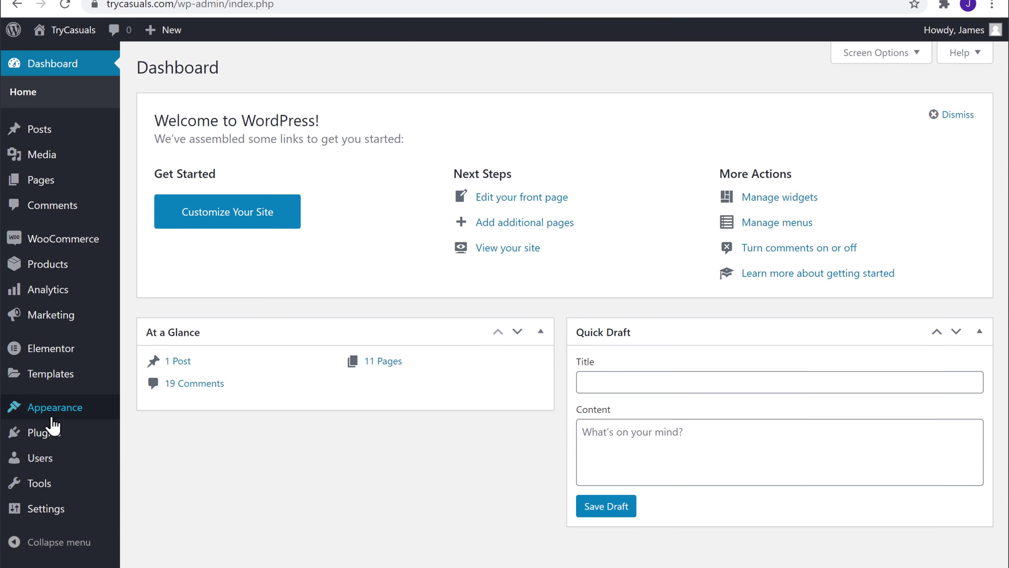
mouse_move(48, 432)
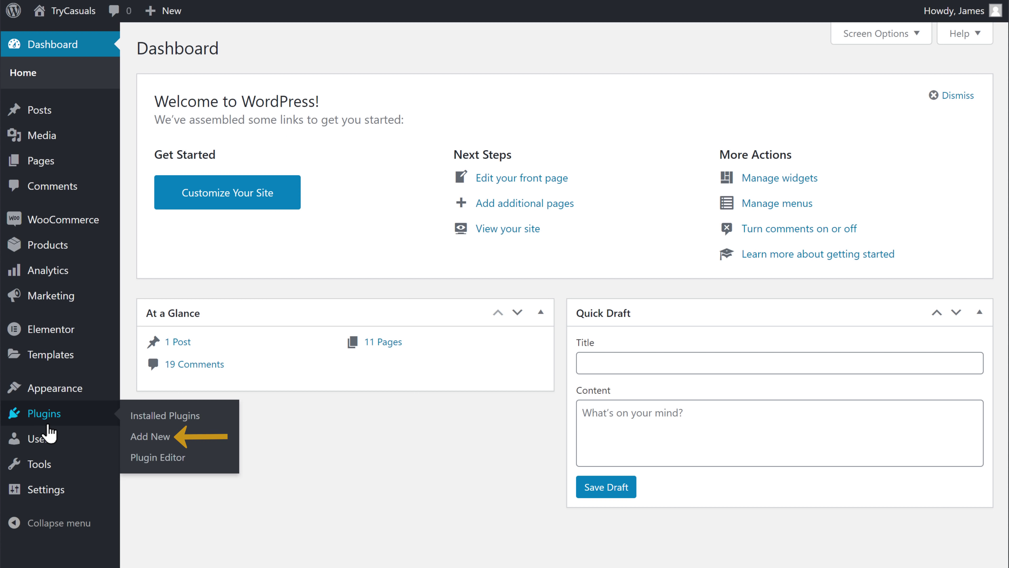
click(151, 442)
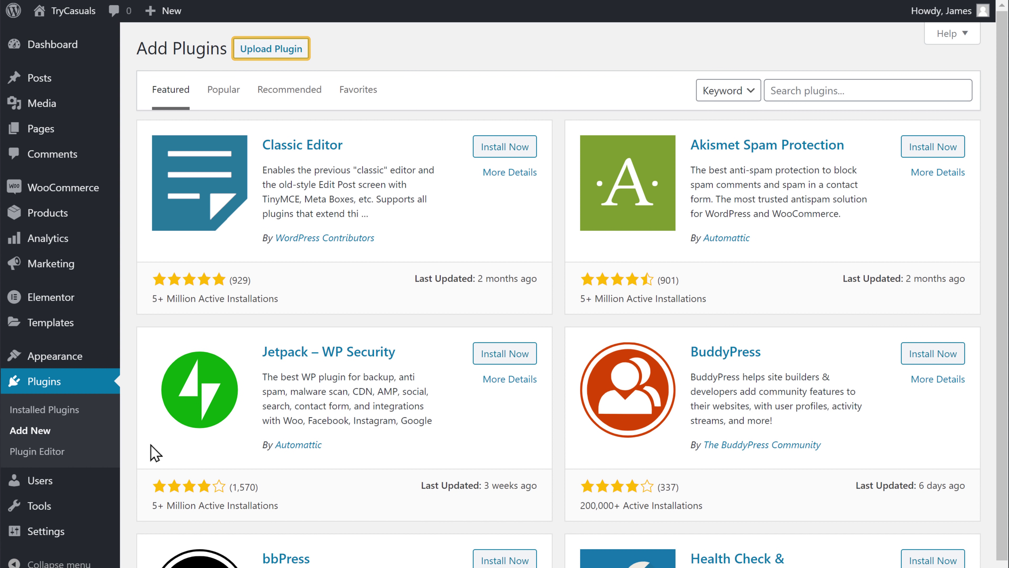
click(270, 55)
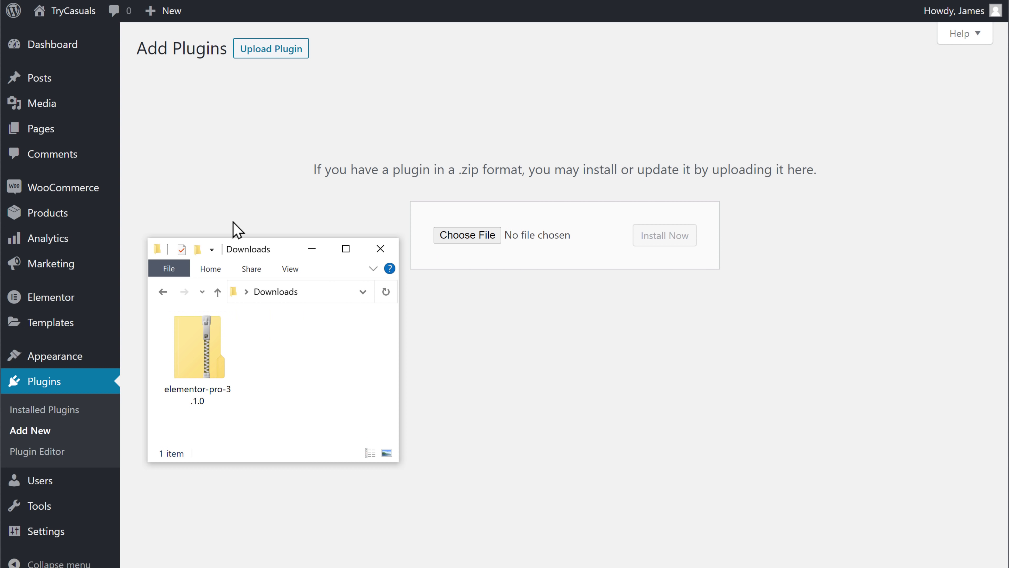
drag(208, 408, 570, 248)
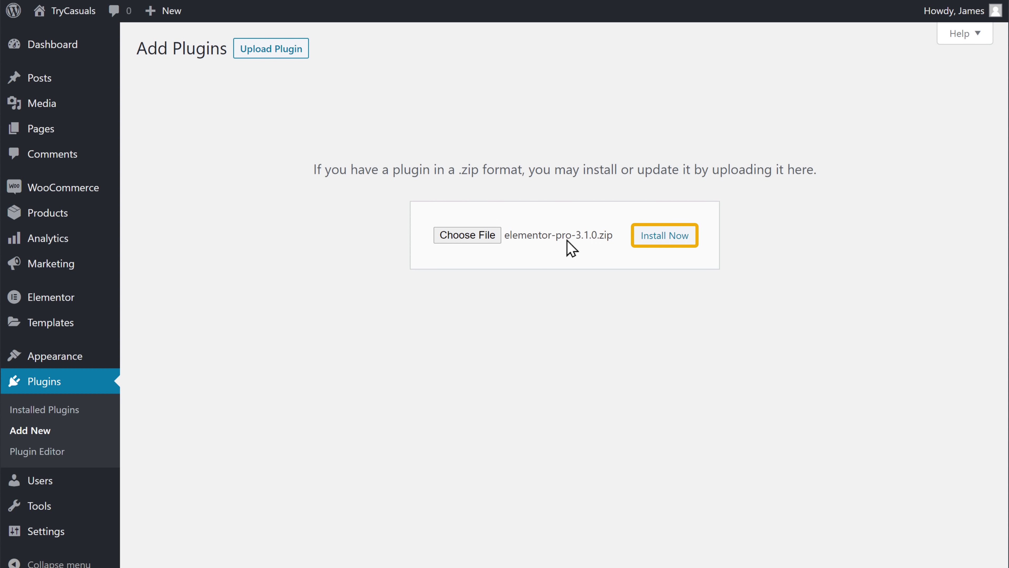
click(664, 244)
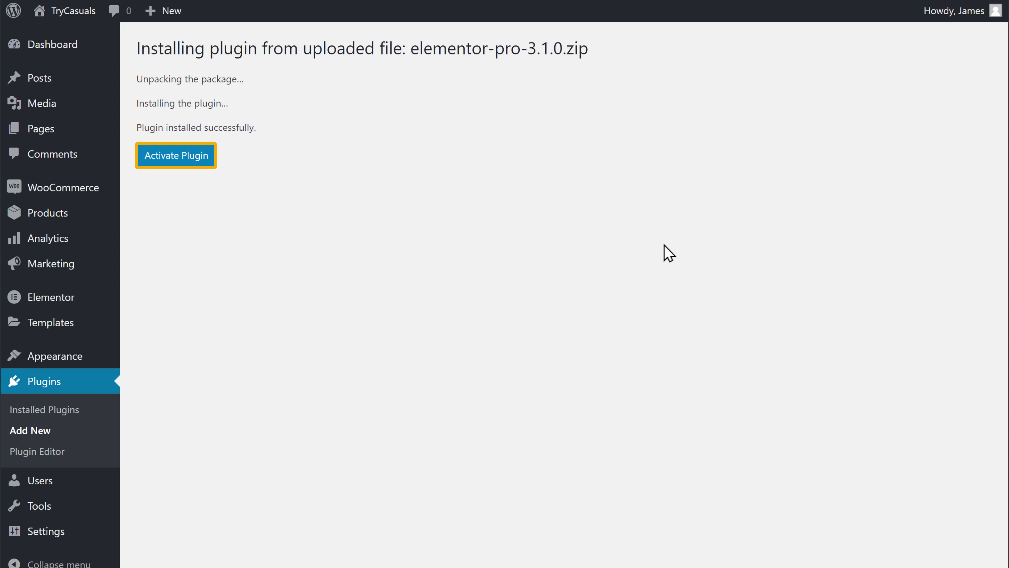
- Activate Elementor Pro 3.1.0 and open its Connect & Activate license page
click(176, 163)
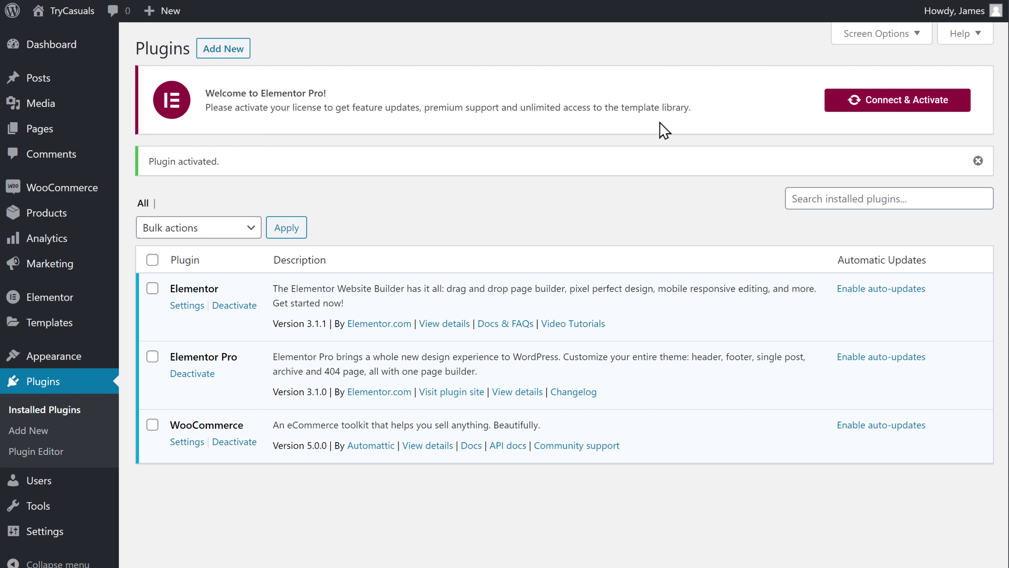
click(907, 101)
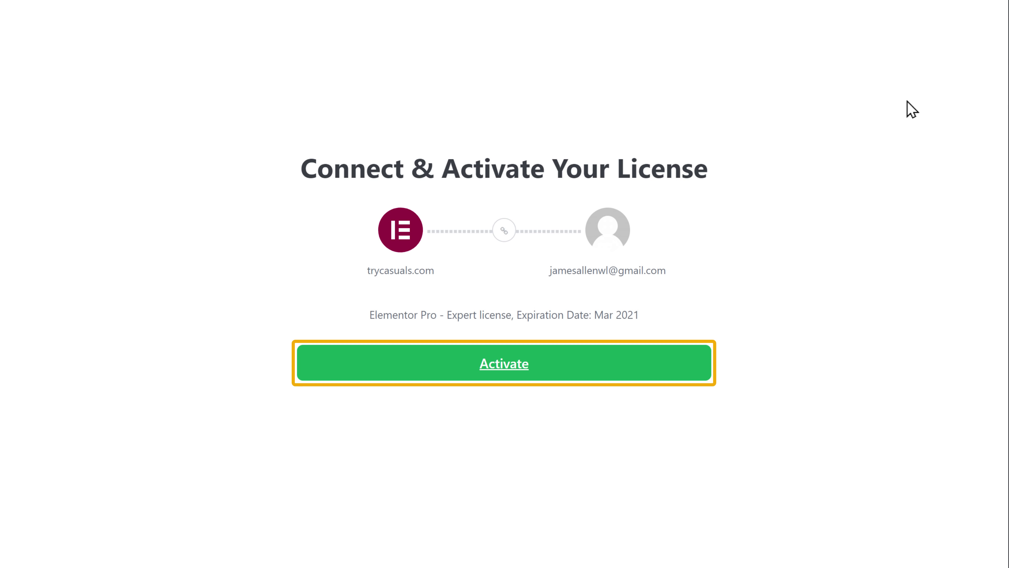
- Activate the Elementor Pro license for the trycasuals.com site, then head back to WordPress
click(507, 378)
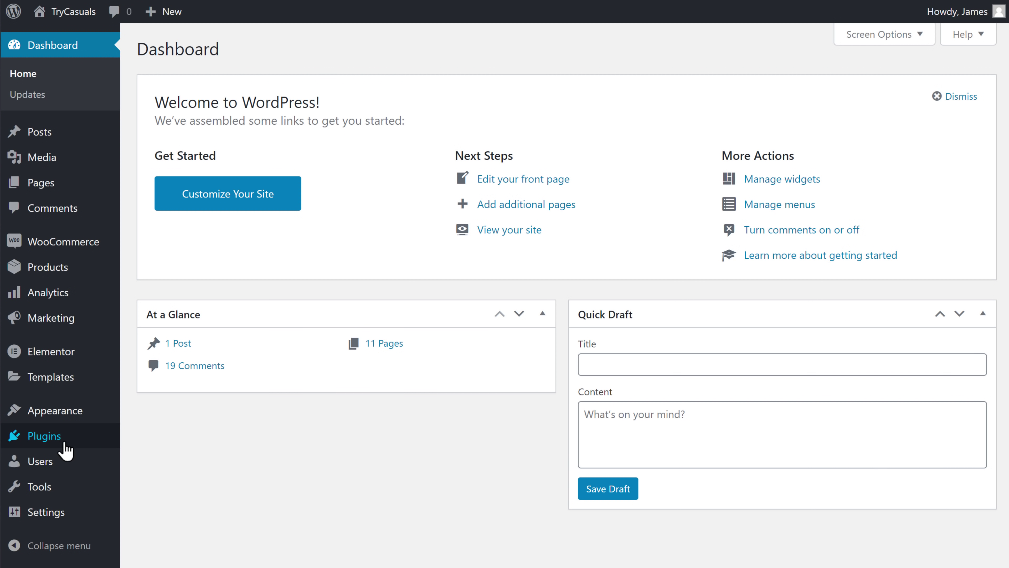
mouse_move(45, 452)
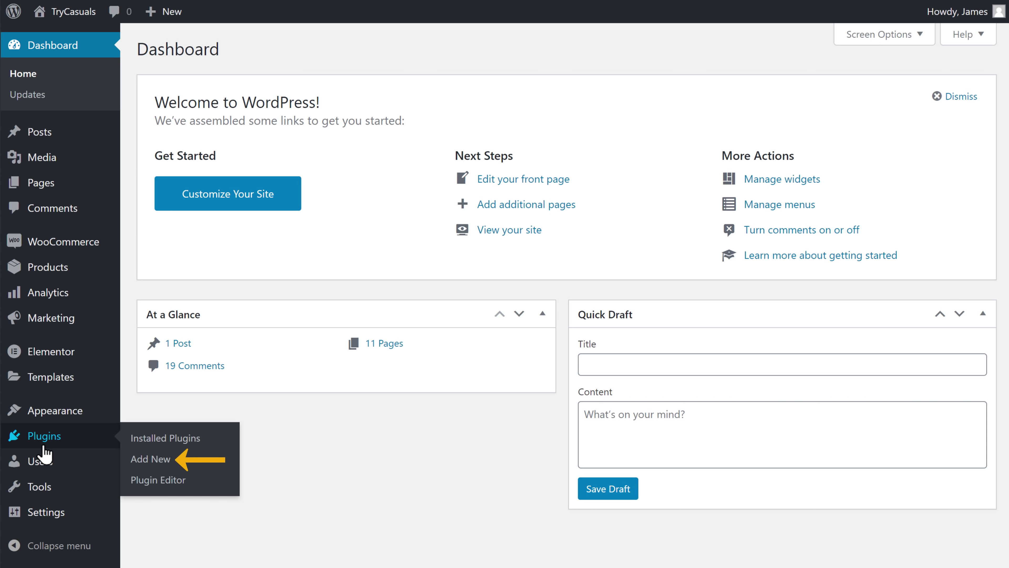
- Search Add New Plugins for WooLentor, then install and activate it
click(149, 466)
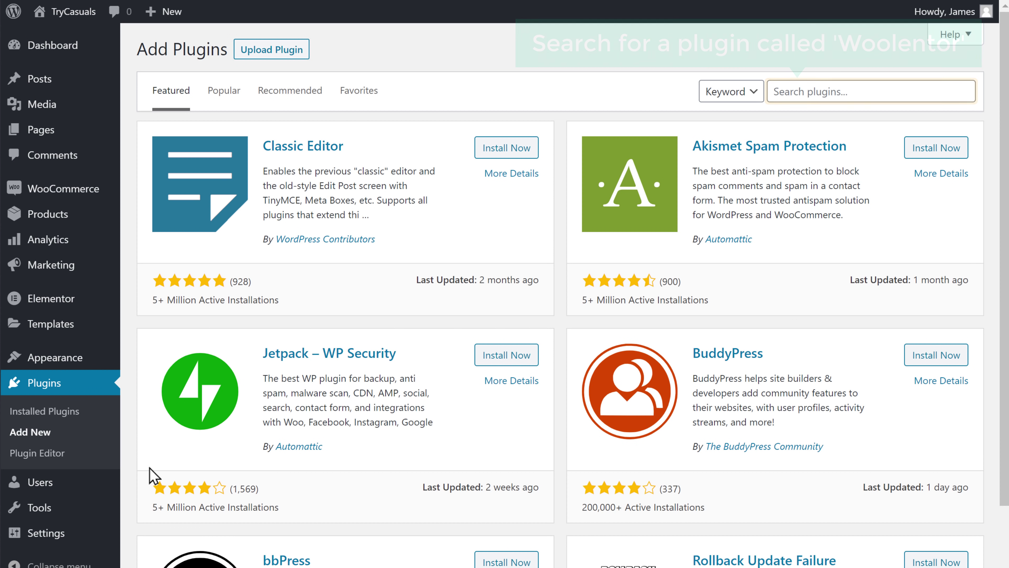
click(857, 92)
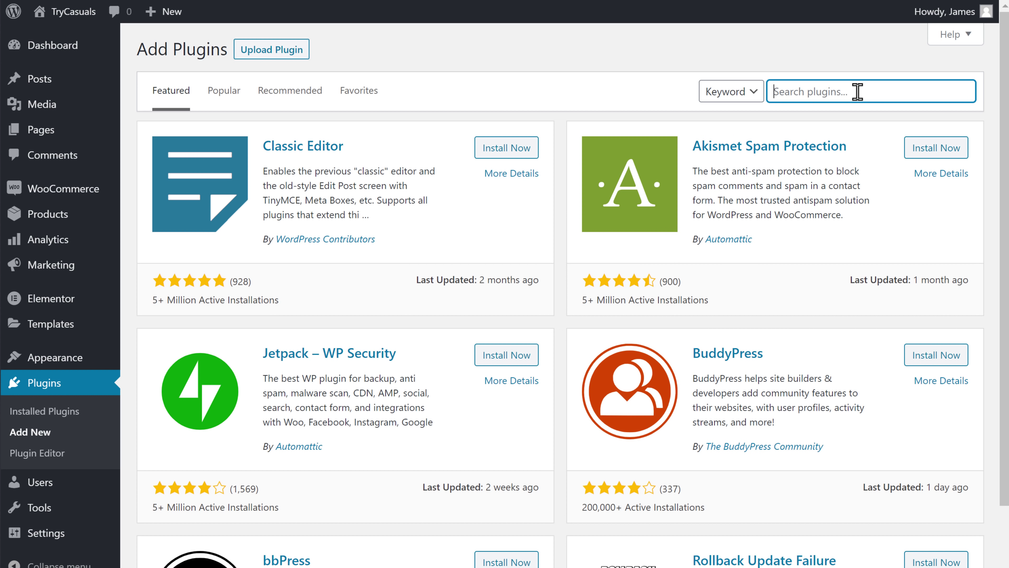
text(WooLentor)
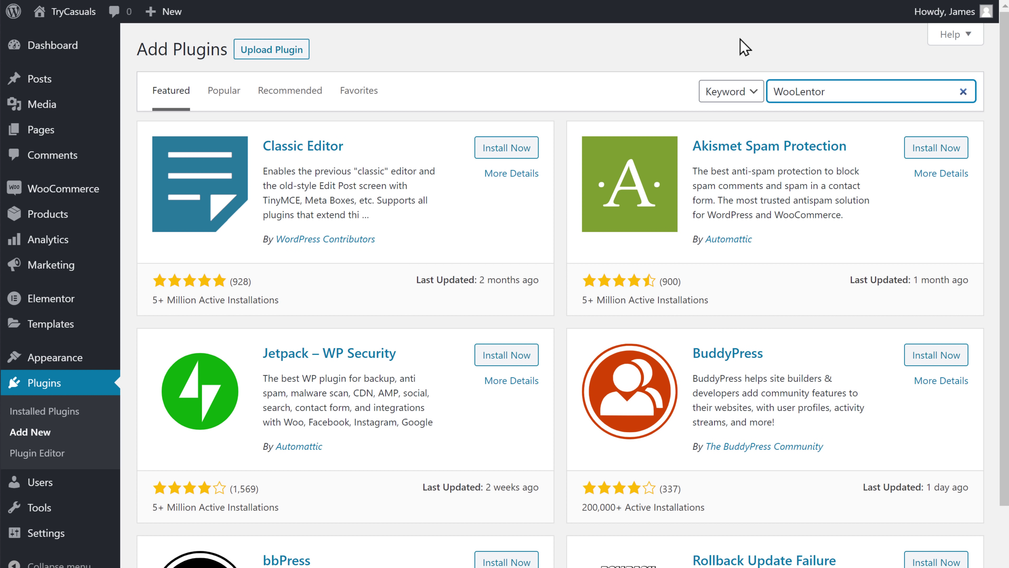
key(Return)
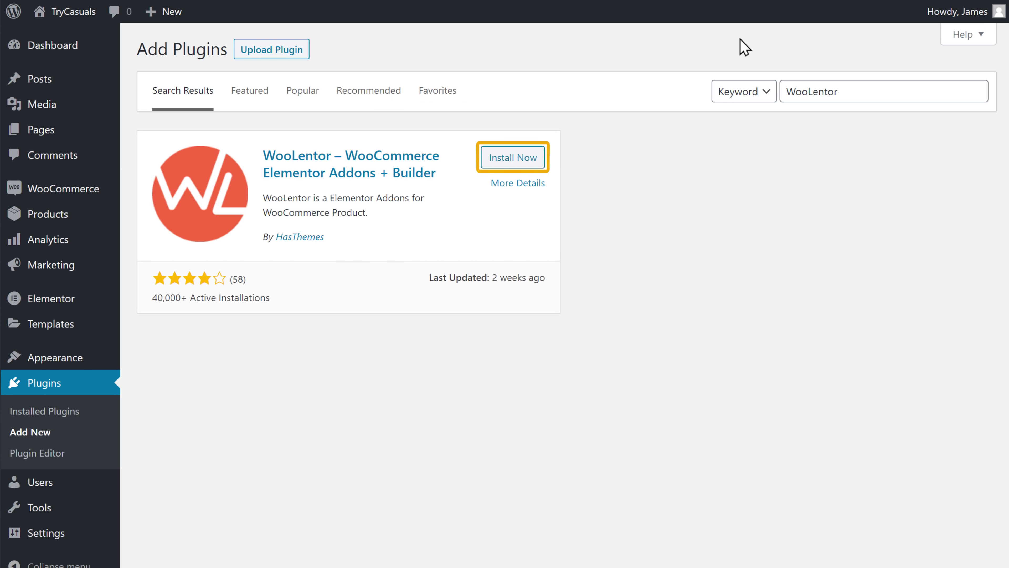
click(515, 163)
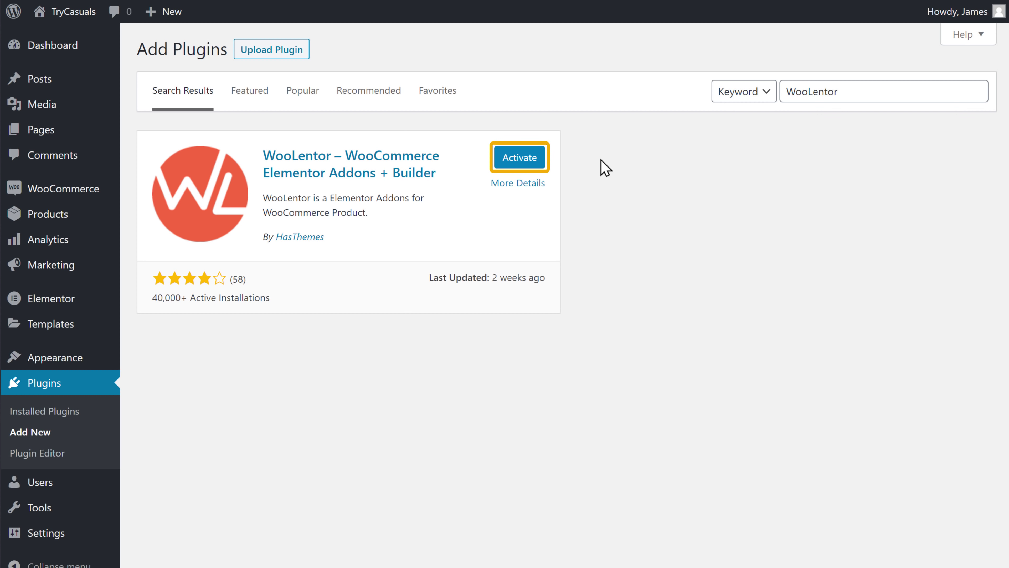
click(521, 163)
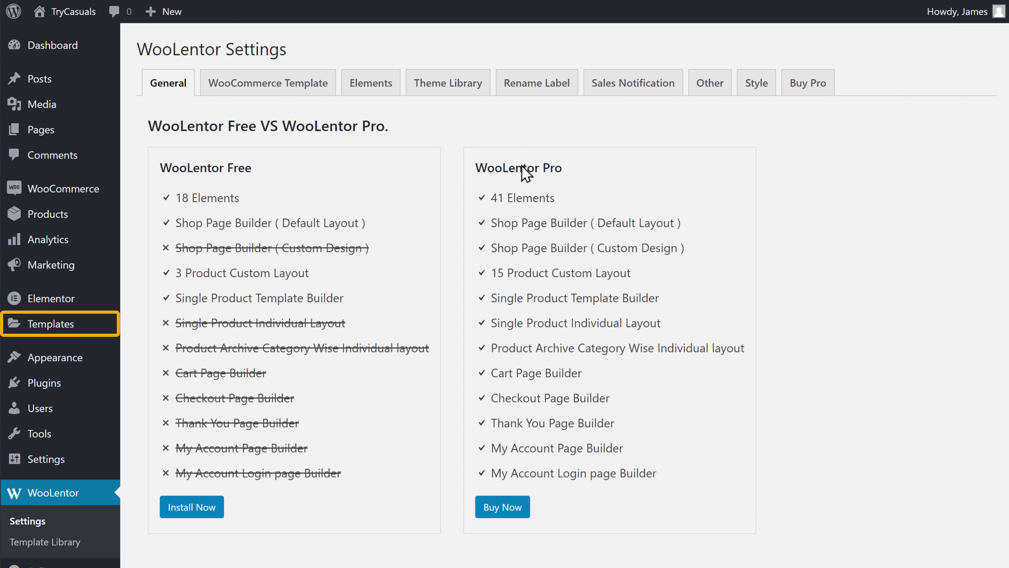
- Create a new Elementor template of type Page from Templates > Add New
mouse_move(47, 333)
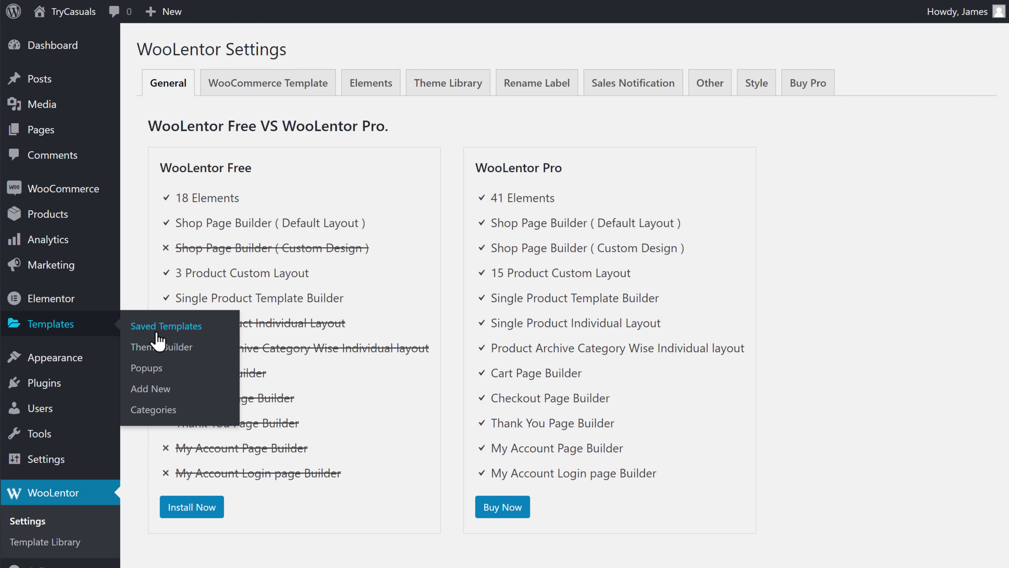
click(149, 391)
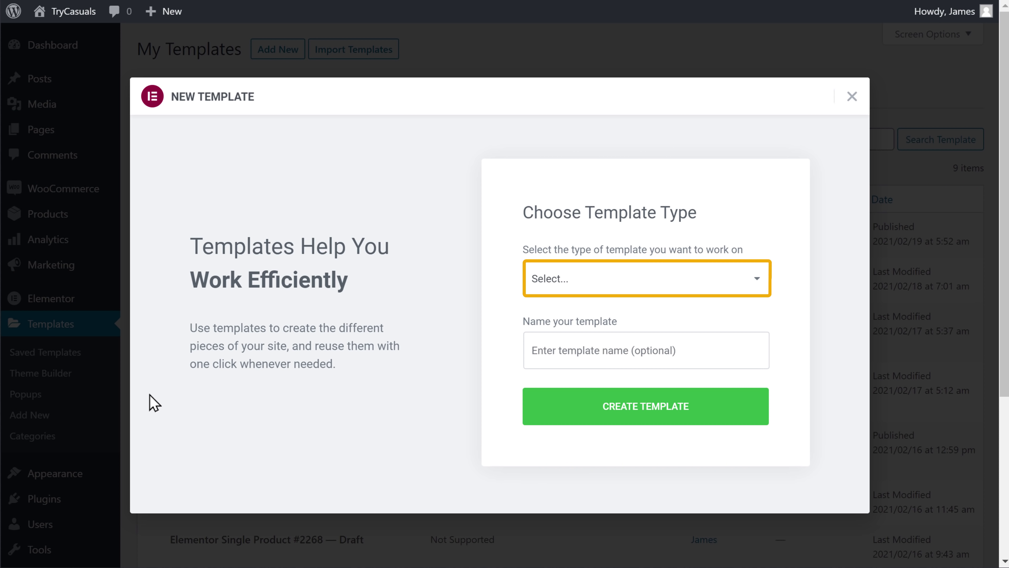
click(634, 288)
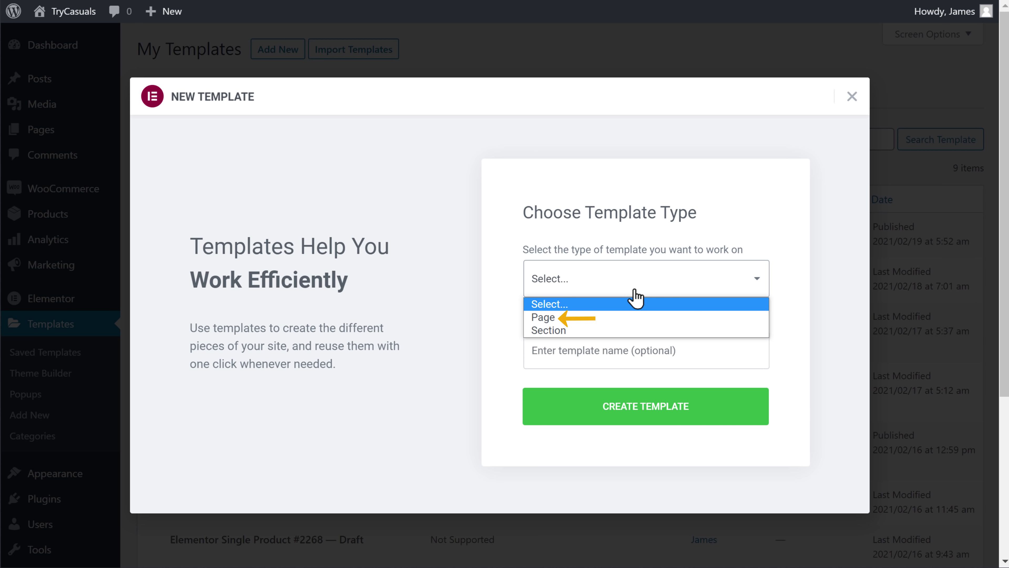
click(586, 317)
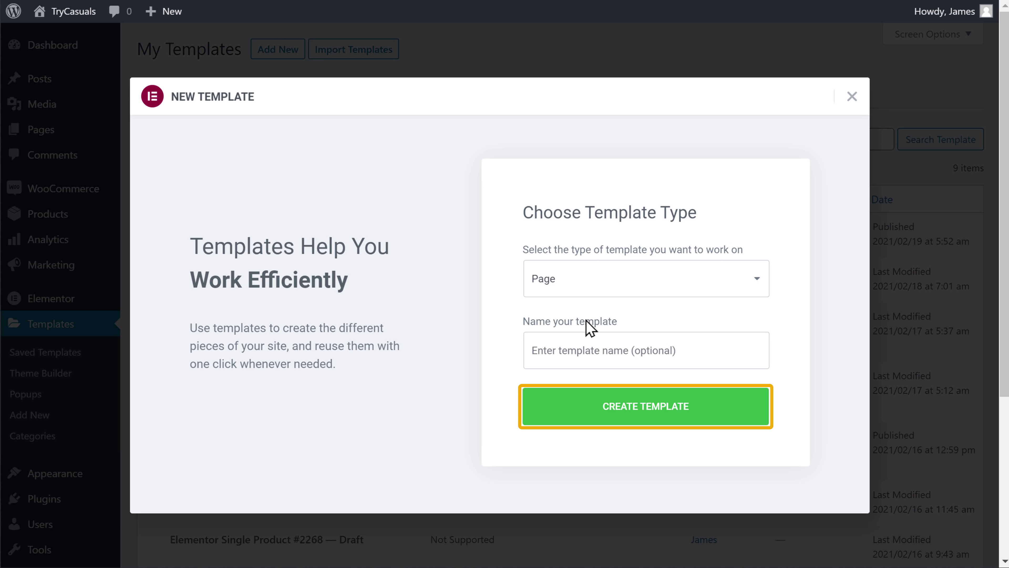
click(648, 422)
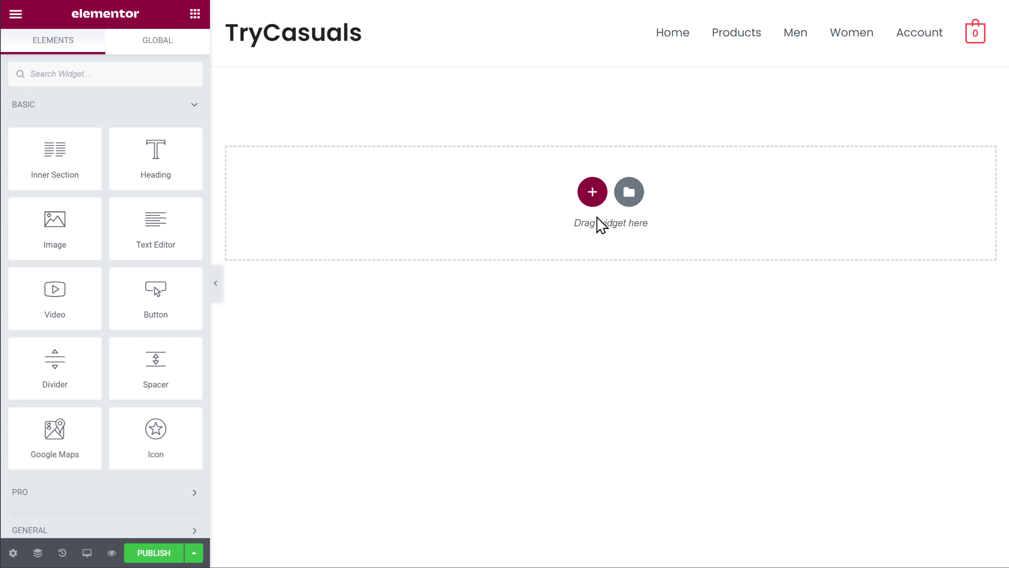
- Add a two-column section and place the WL: Product Image widget in its right column
click(593, 203)
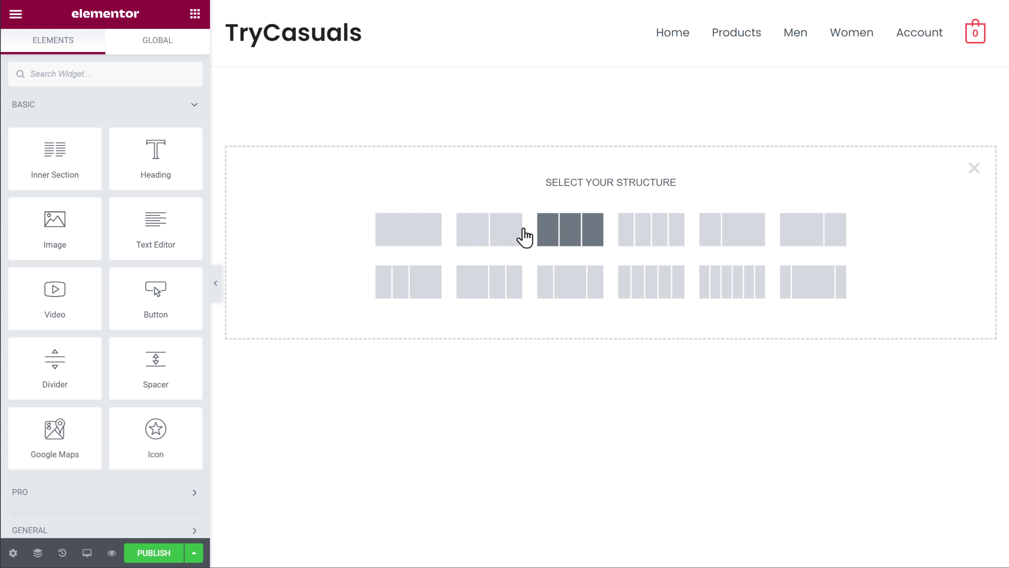
click(490, 238)
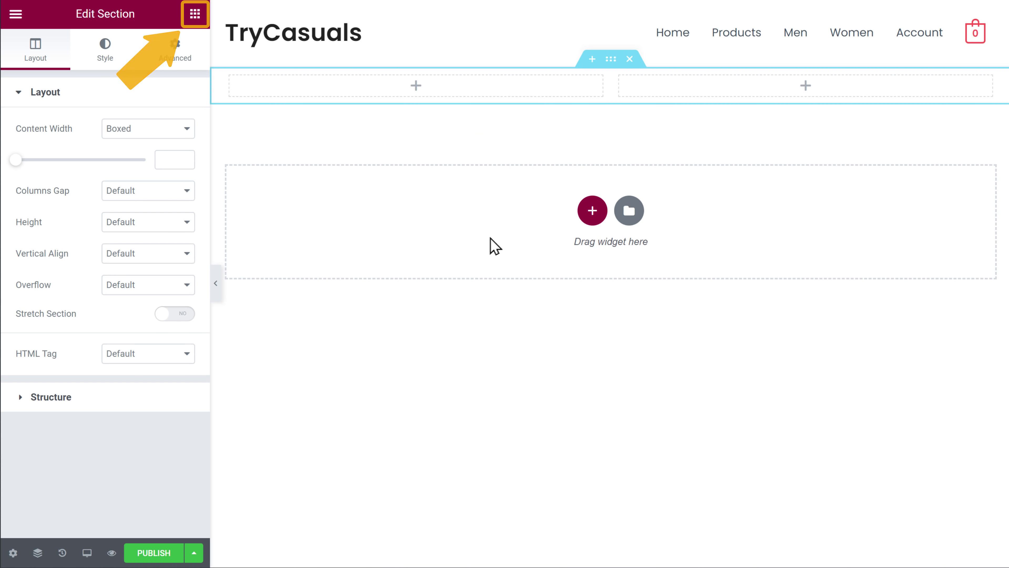
click(195, 14)
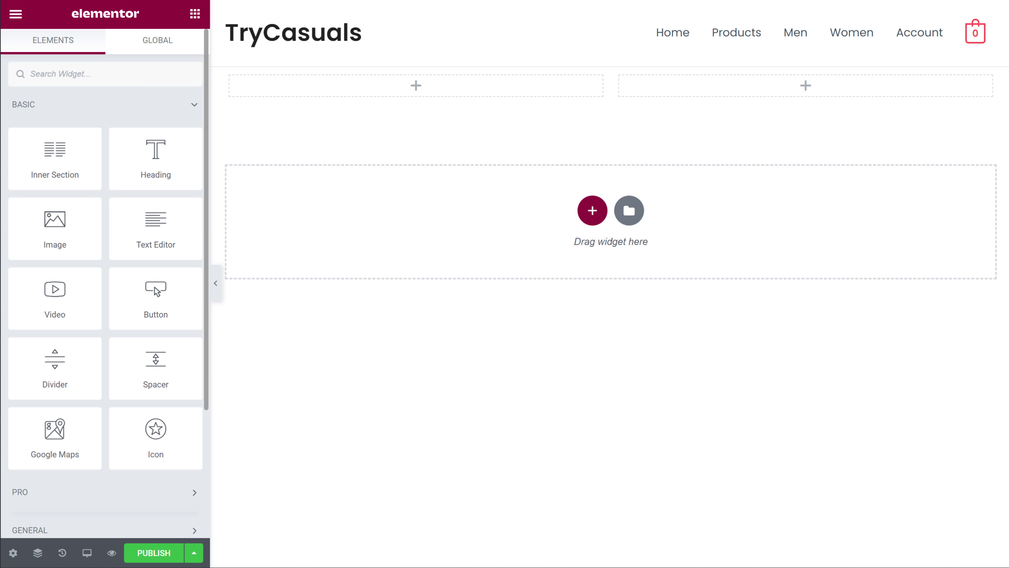
scroll(105, 279, down, 2)
scroll(105, 278, down, 3)
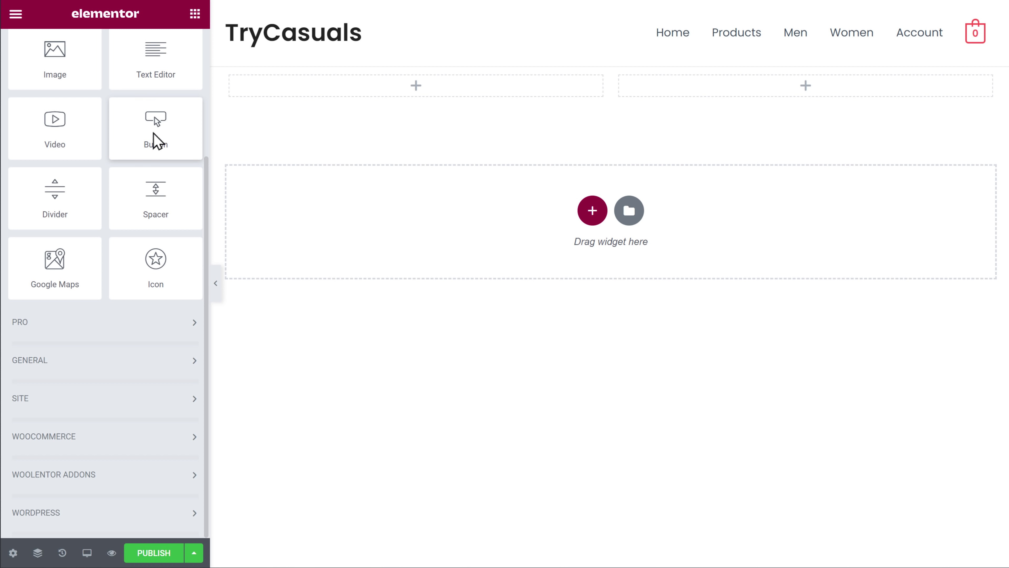
click(57, 480)
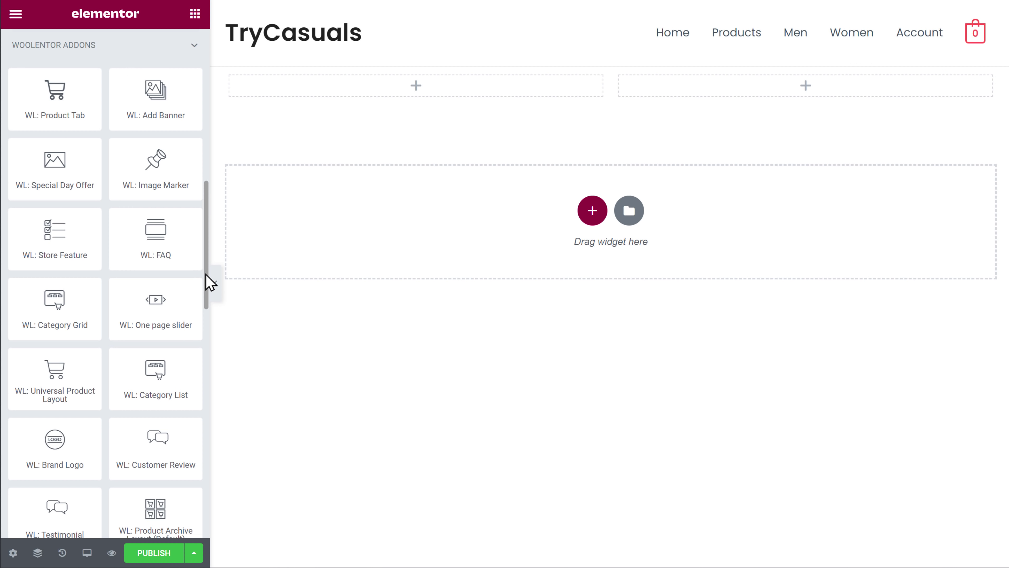
drag(206, 281, 201, 413)
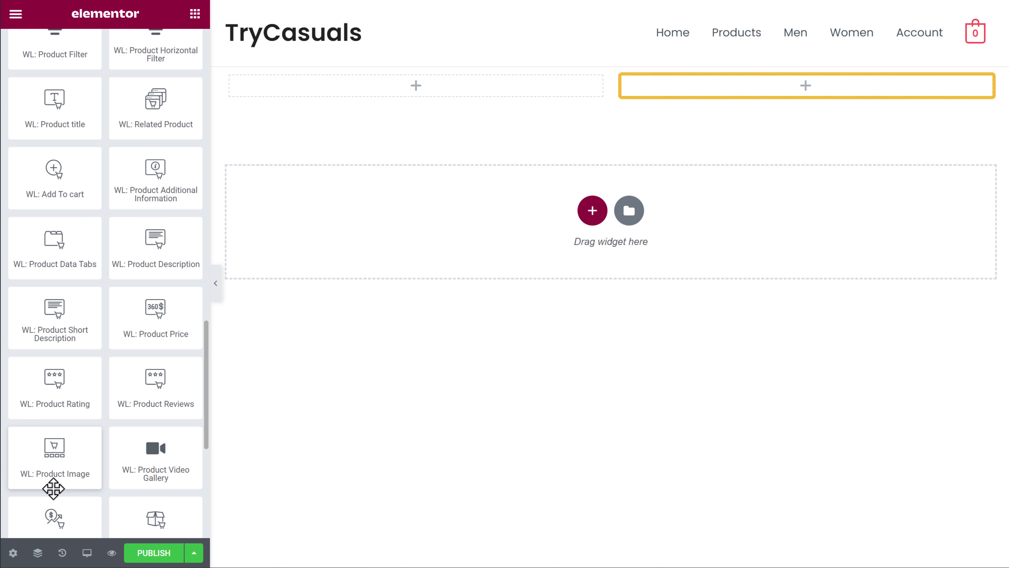
drag(52, 487, 796, 97)
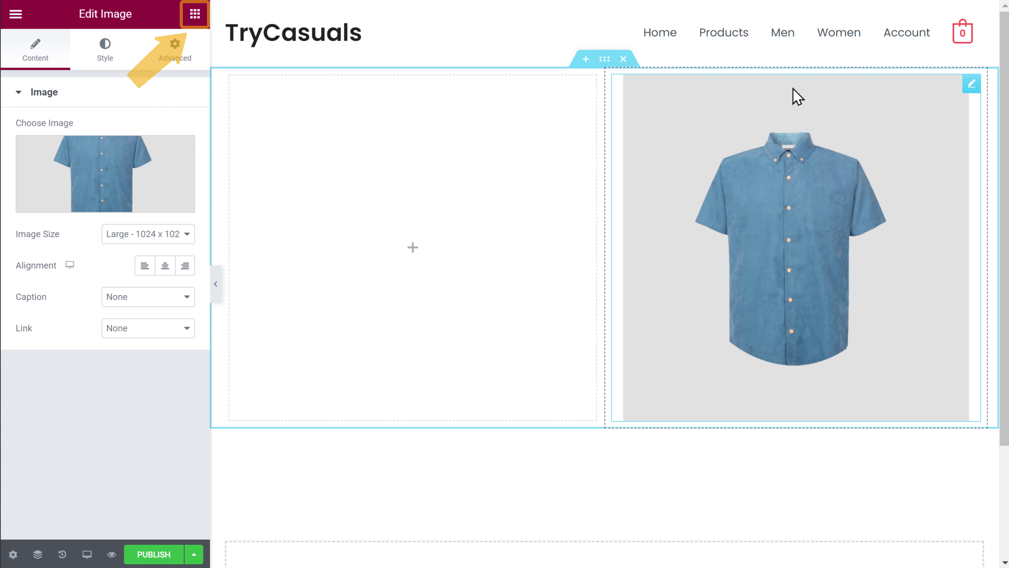
- Drag WL: Product title and WL: Product Price widgets into the left column
click(195, 14)
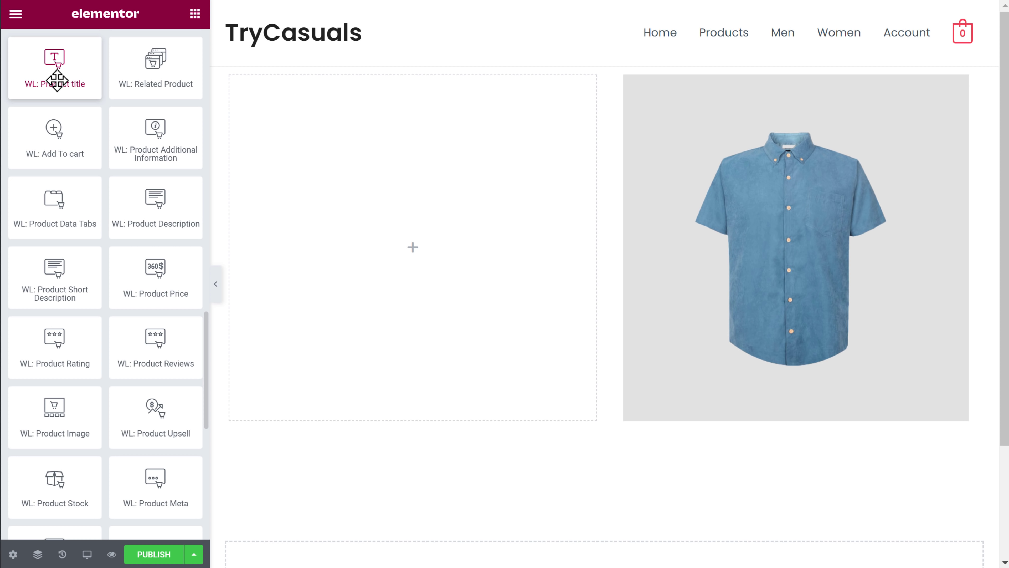
drag(56, 81, 330, 262)
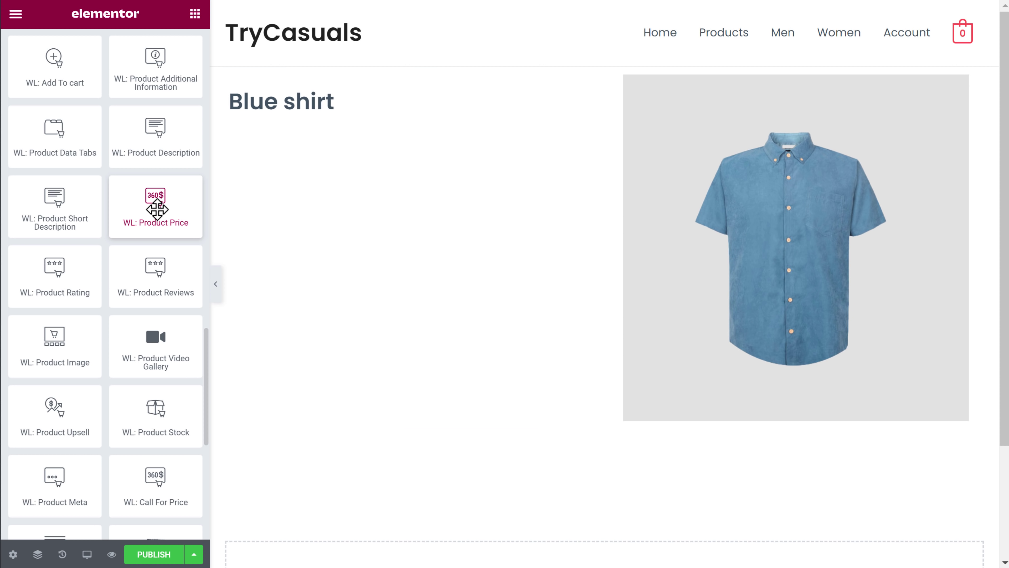
drag(157, 210, 366, 113)
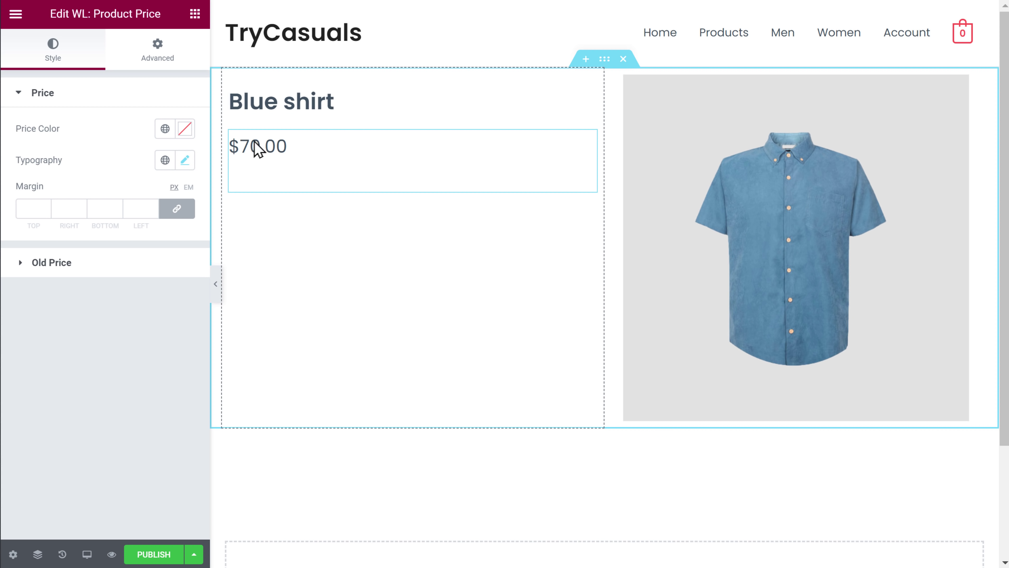
- Set the Product Price typography weight to Bold
click(185, 160)
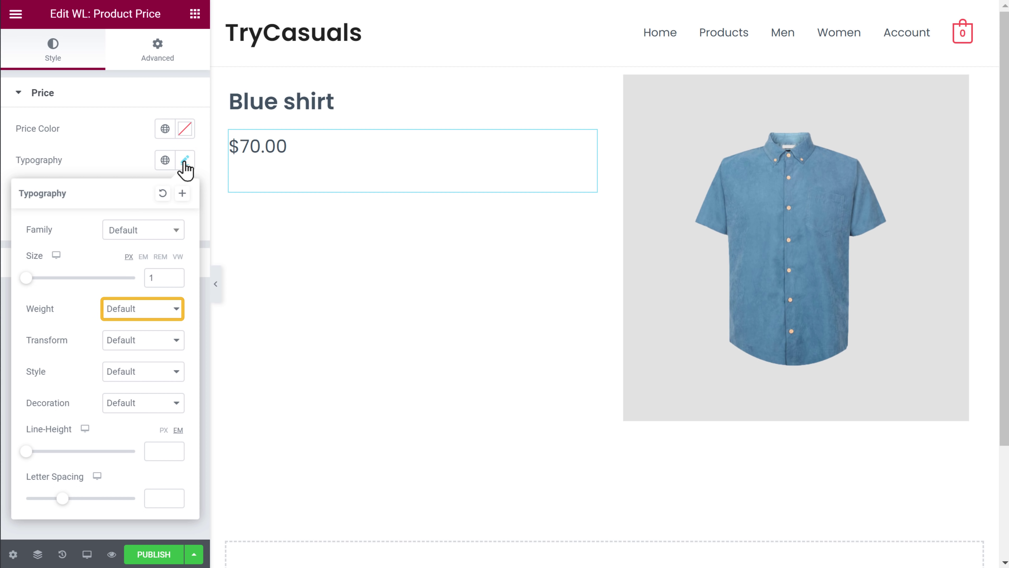
click(154, 318)
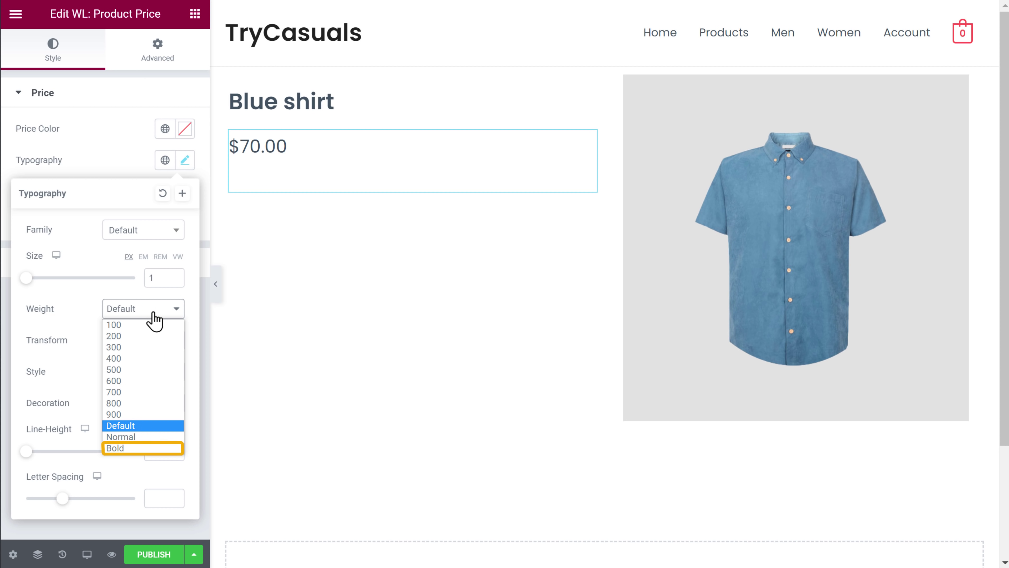
click(115, 448)
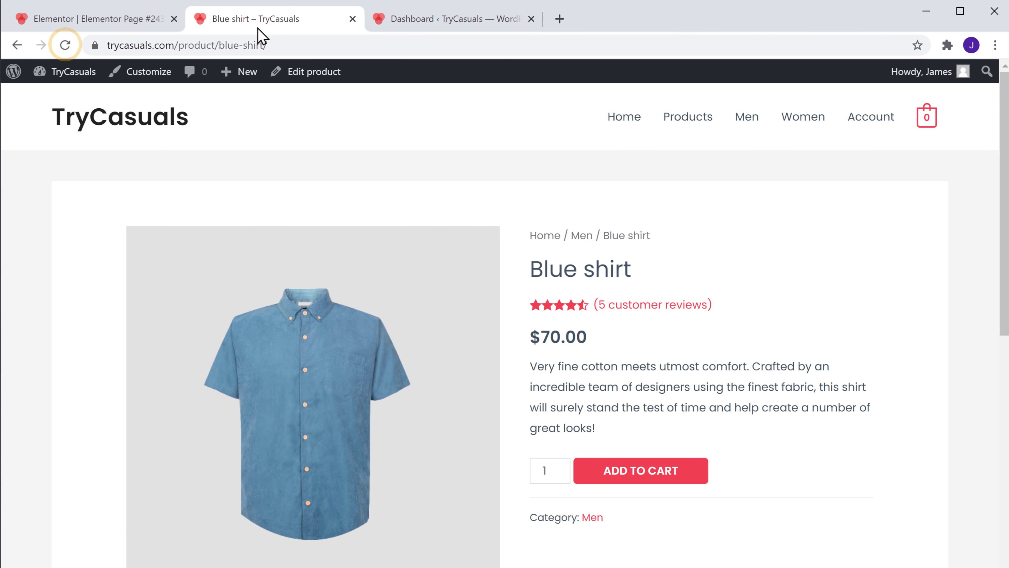
- Reload the Blue shirt product page and scroll through its default layout
click(69, 51)
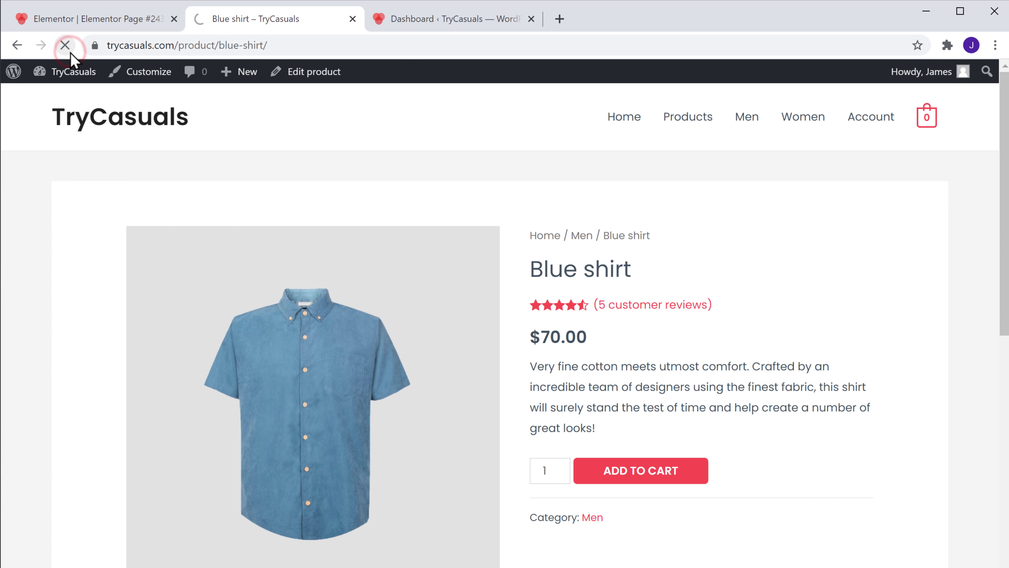
scroll(505, 318, down, 10)
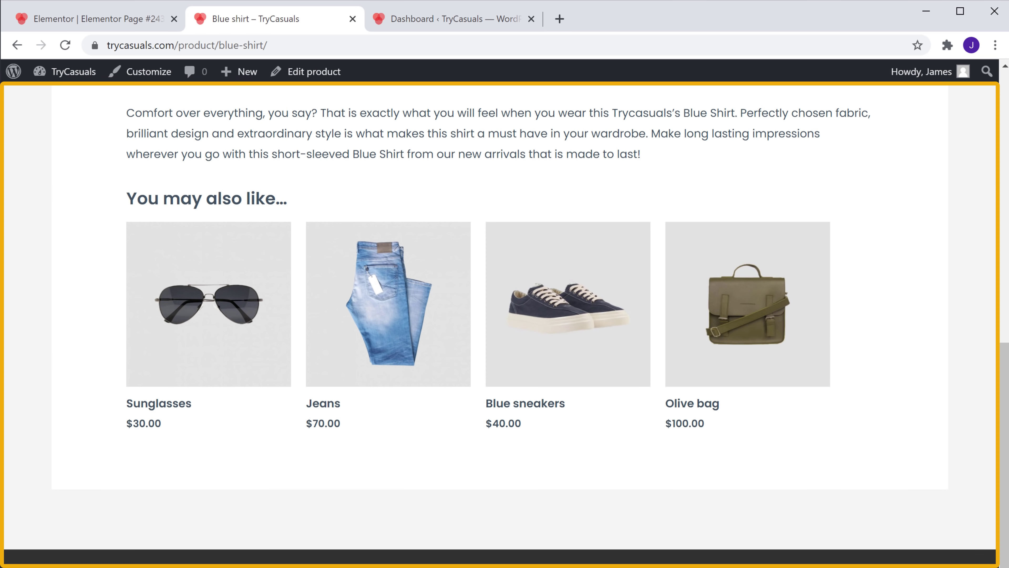
scroll(504, 318, up, 10)
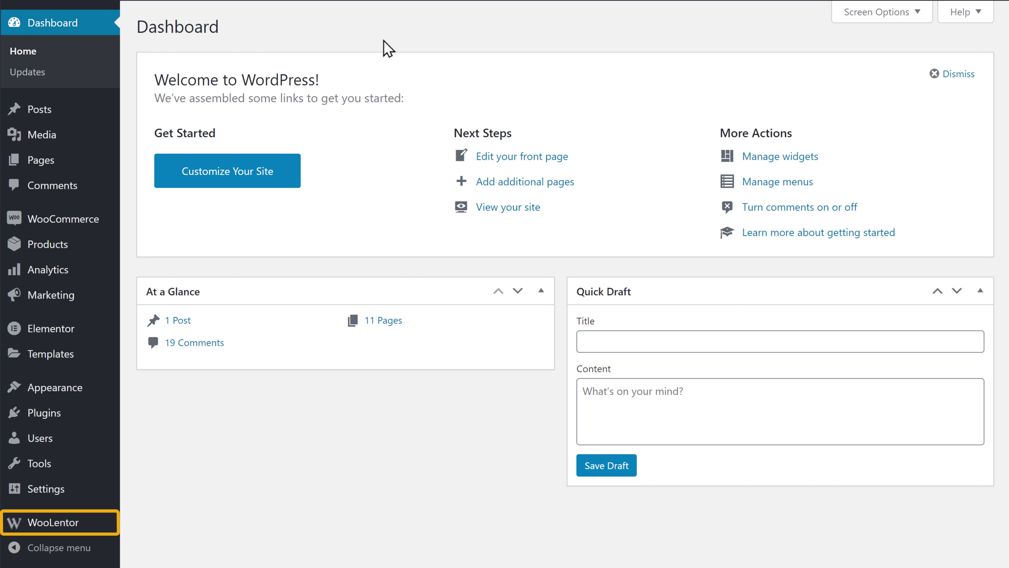
- Open WooLentor's WooCommerce Template settings and set Product Limit to 30
mouse_move(52, 529)
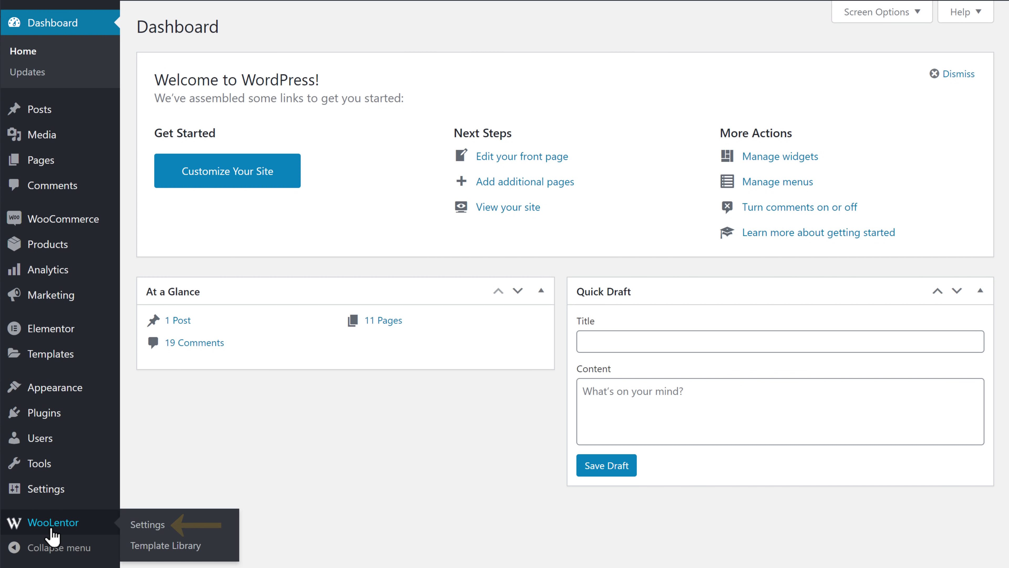
click(150, 531)
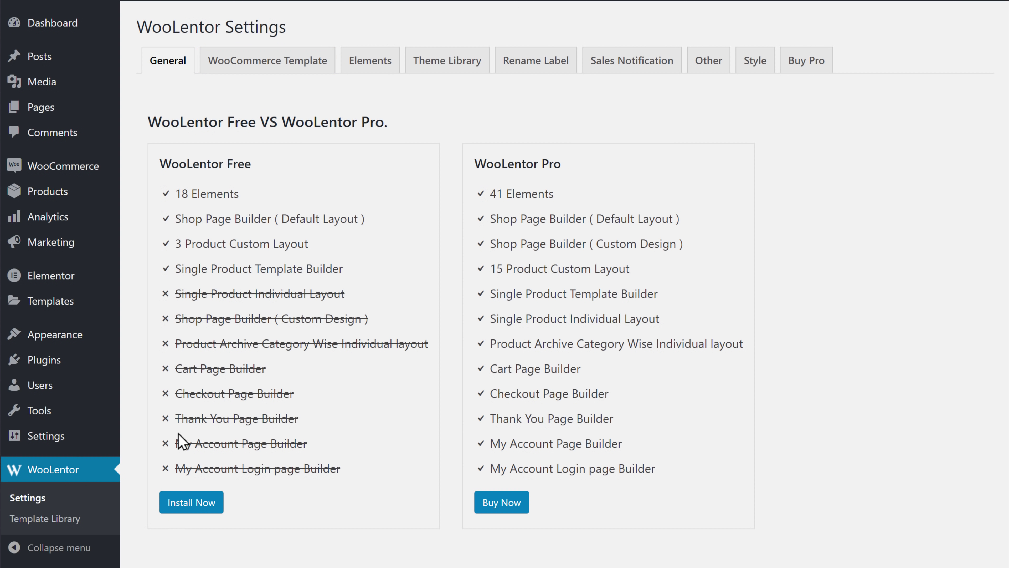
click(278, 72)
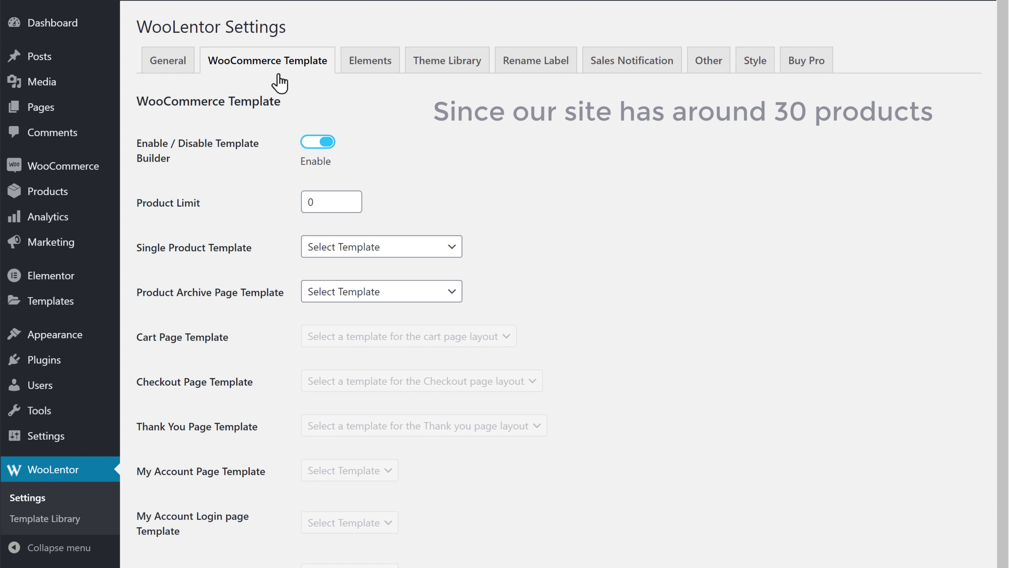
click(333, 202)
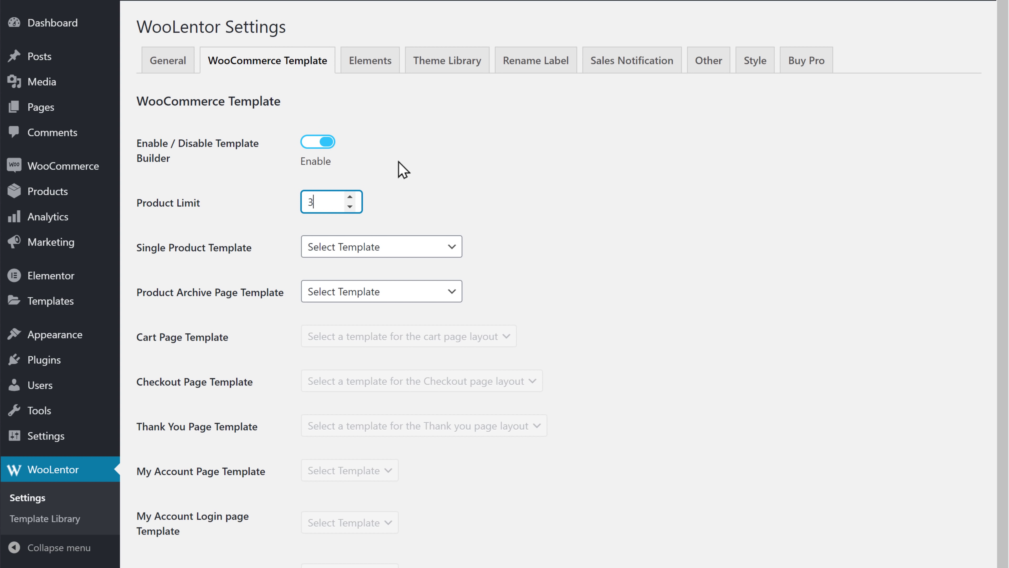
click(402, 169)
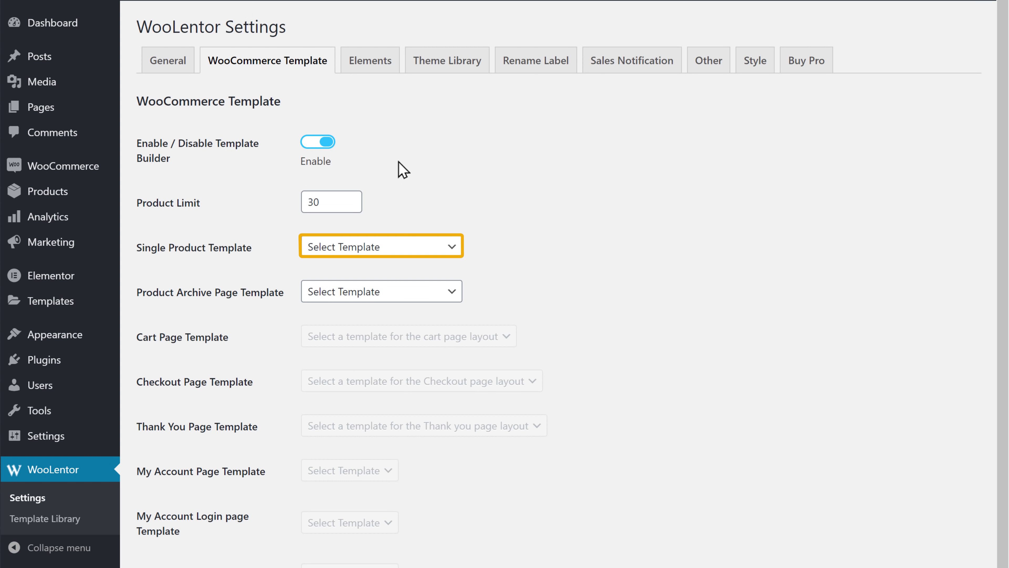
- Choose Elementor Page #2430 as the Single Product Template and save the settings
click(395, 255)
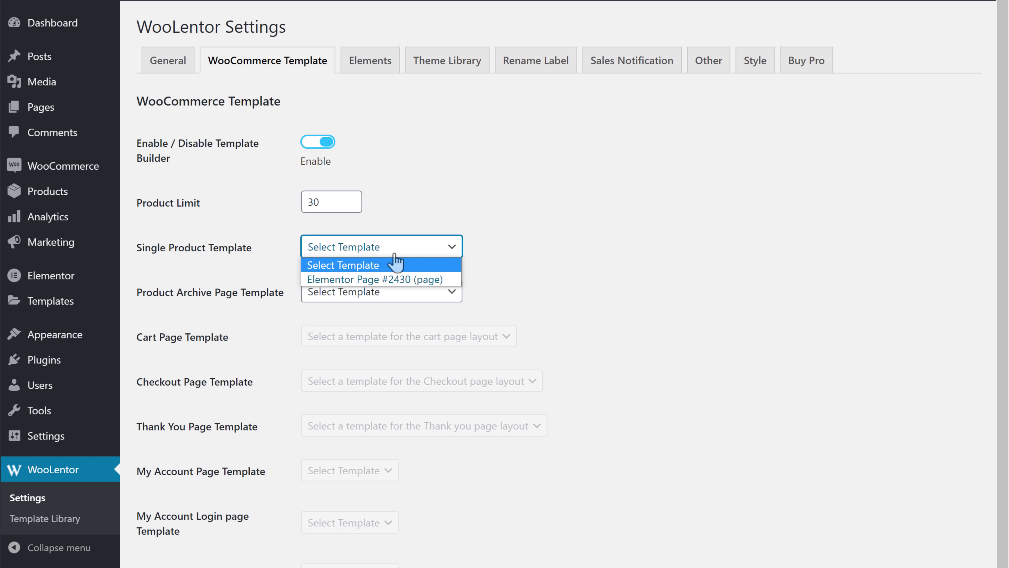
click(379, 280)
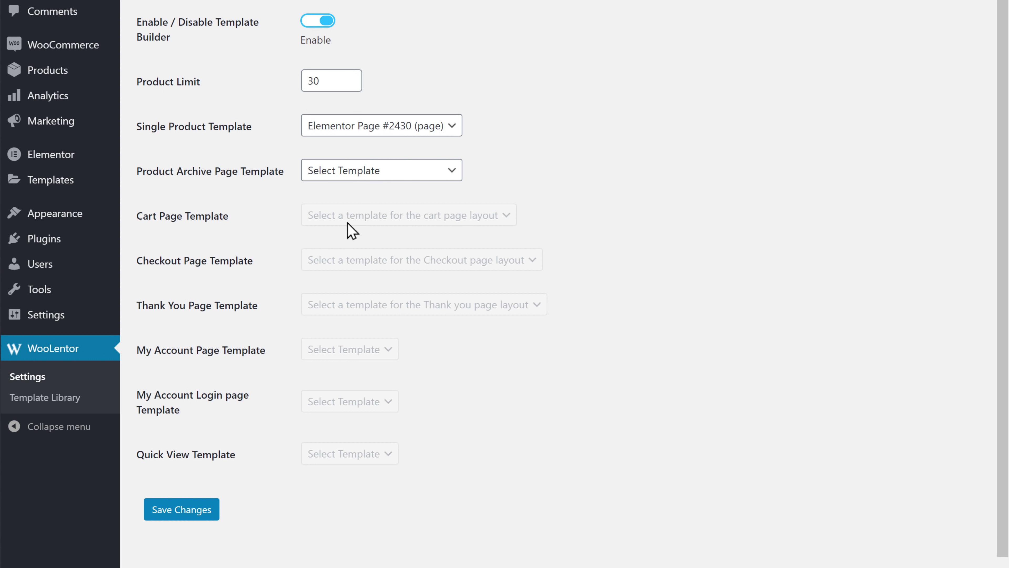
click(173, 517)
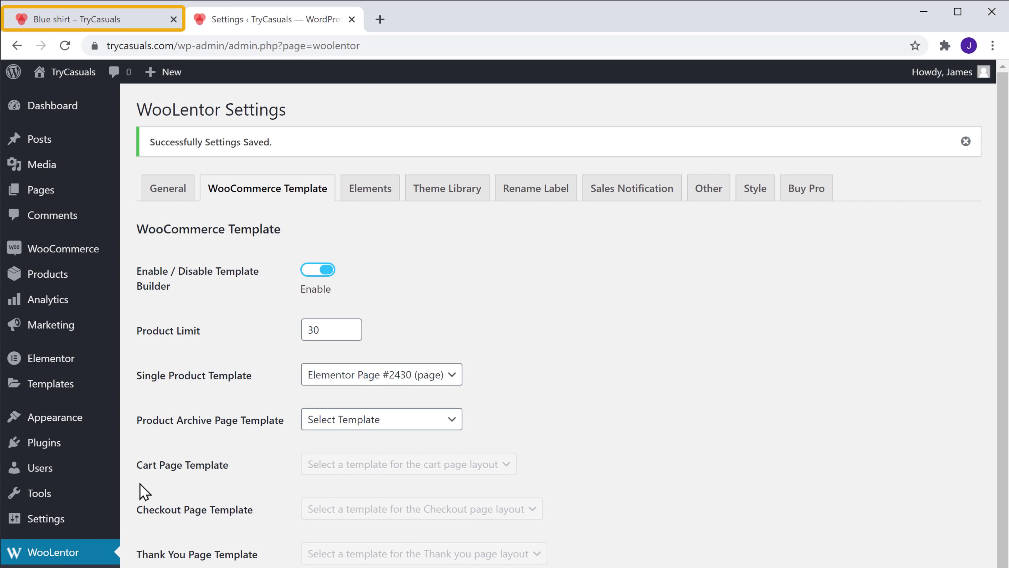
- Reload the Blue shirt product page to check its new custom layout
click(76, 29)
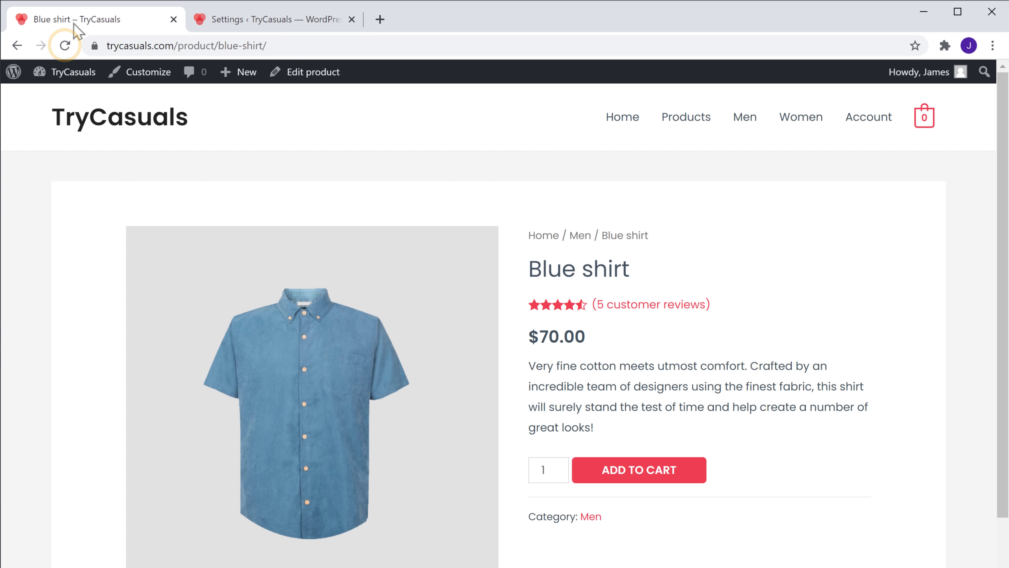
click(66, 53)
scroll(505, 318, down, 5)
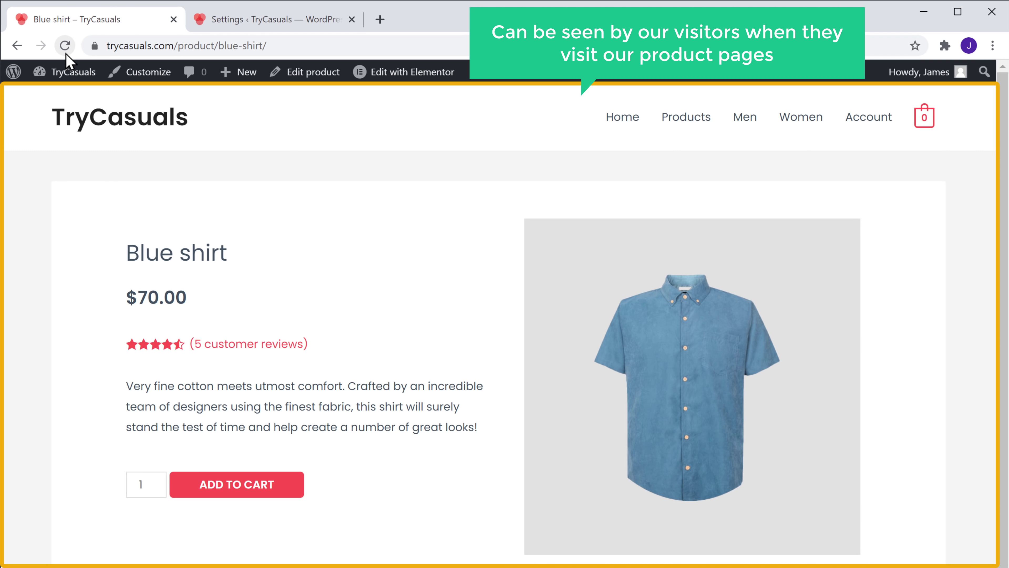
- Open the Bag product from the Products list and review its custom layout
click(689, 128)
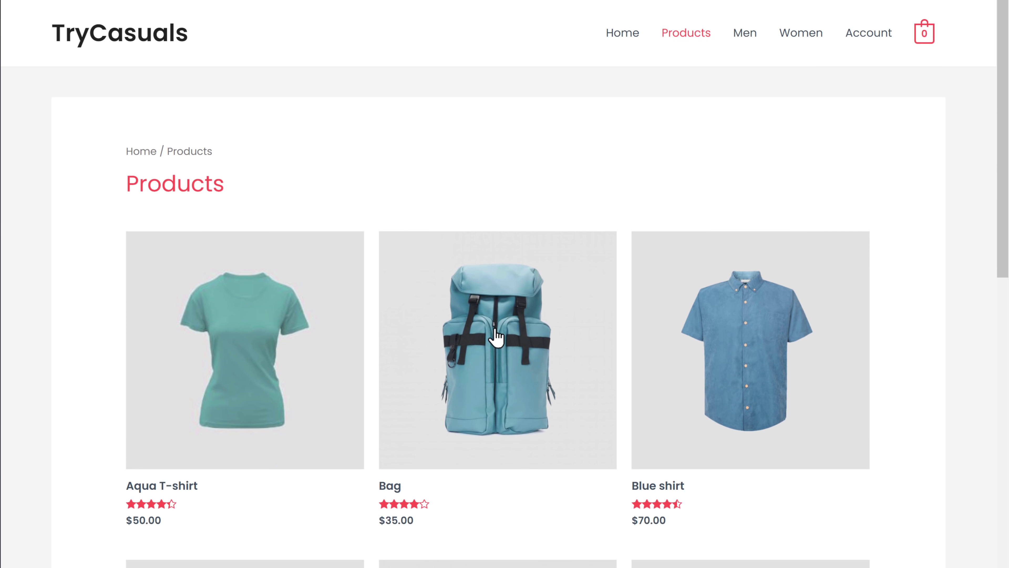
click(495, 329)
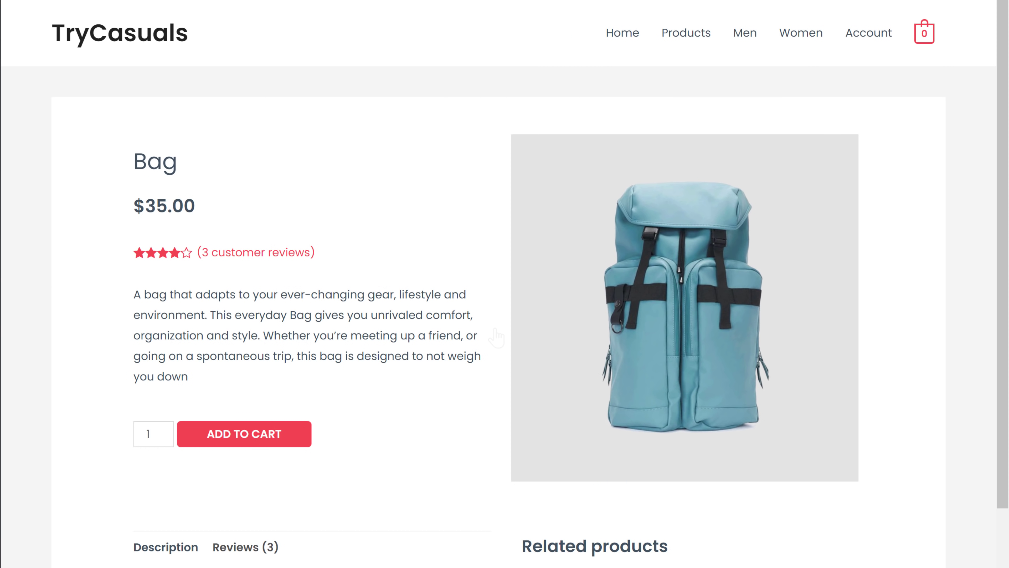
scroll(505, 284, down, 3)
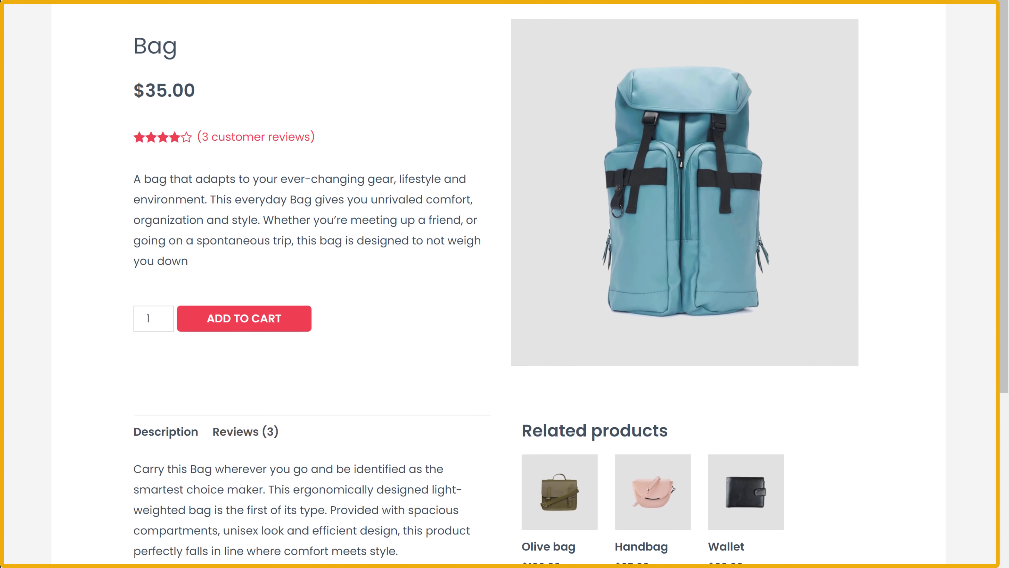
scroll(504, 284, up, 3)
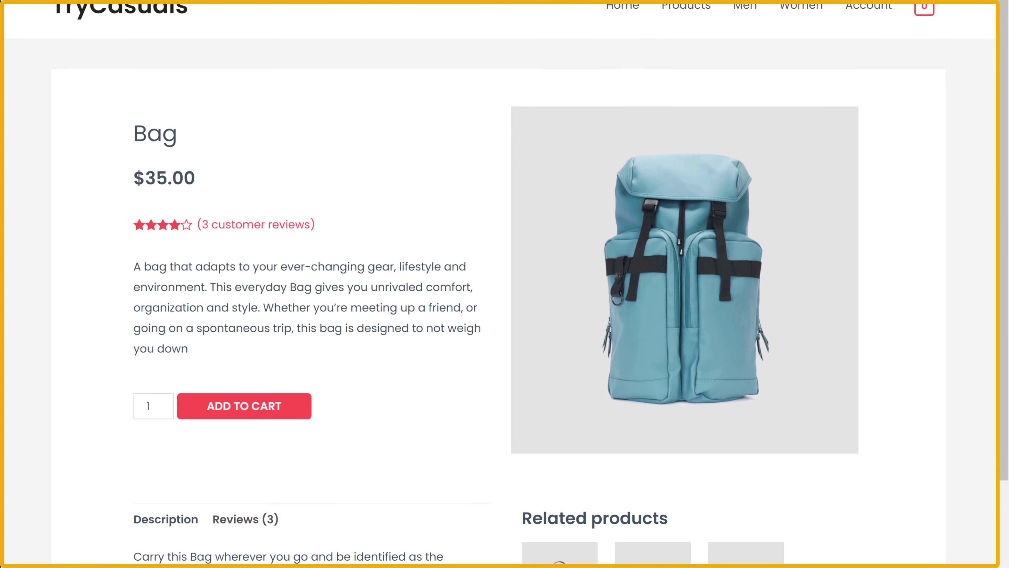